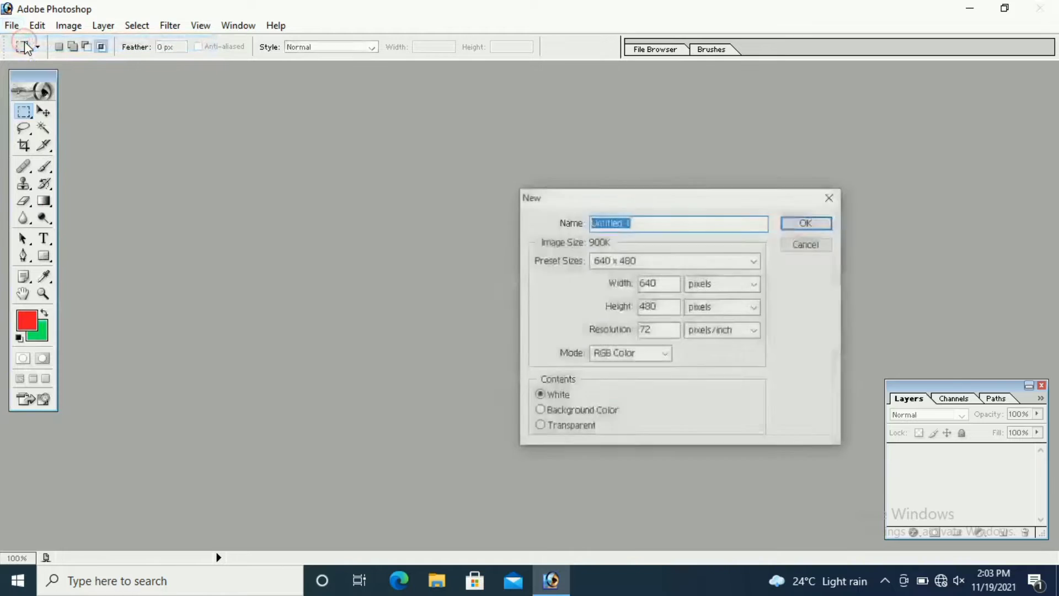
Name the new document abc.
left_click(648, 227)
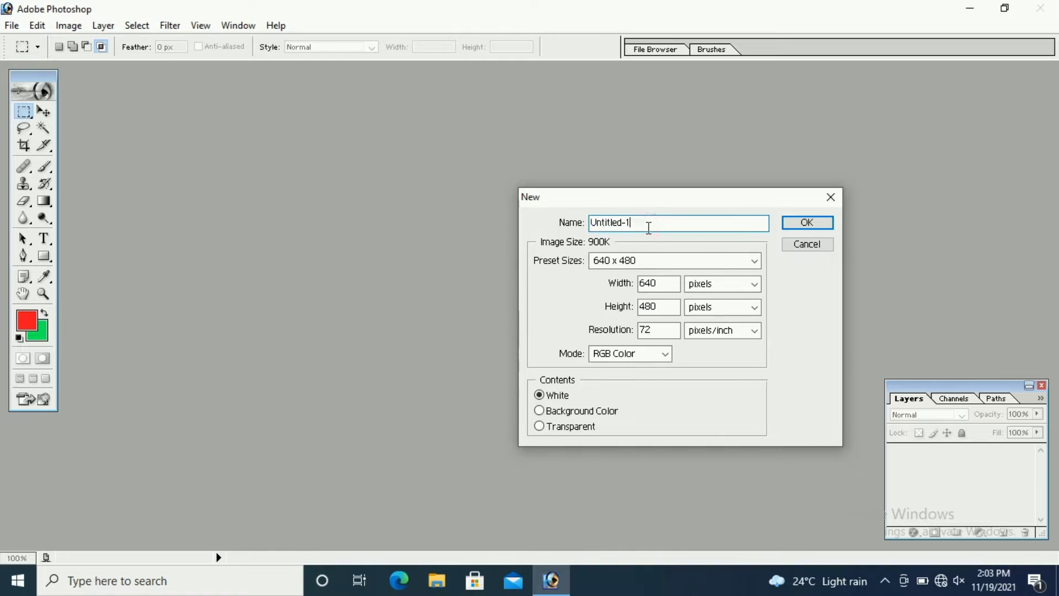
key("BackSpace")
key("BackSpace")
key("BackSpace")
key("BackSpace")
key("BackSpace")
key("BackSpace")
key("BackSpace")
key("BackSpace")
key("BackSpace")
key("BackSpace")
type("abc")
Choose the 640 x 480 preset size and create the document with white contents.
left_click(659, 256)
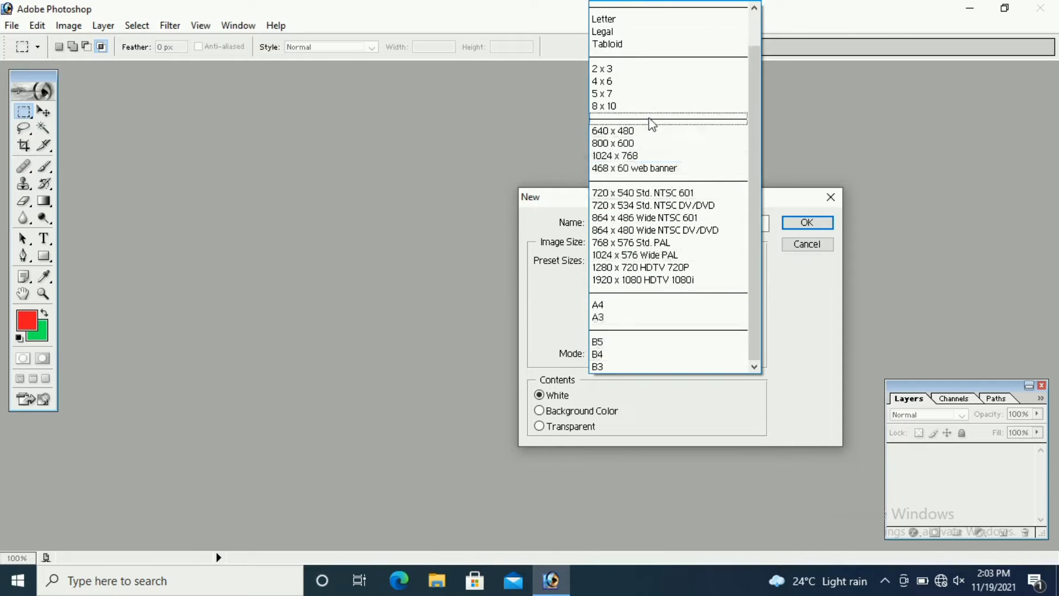
left_click(650, 133)
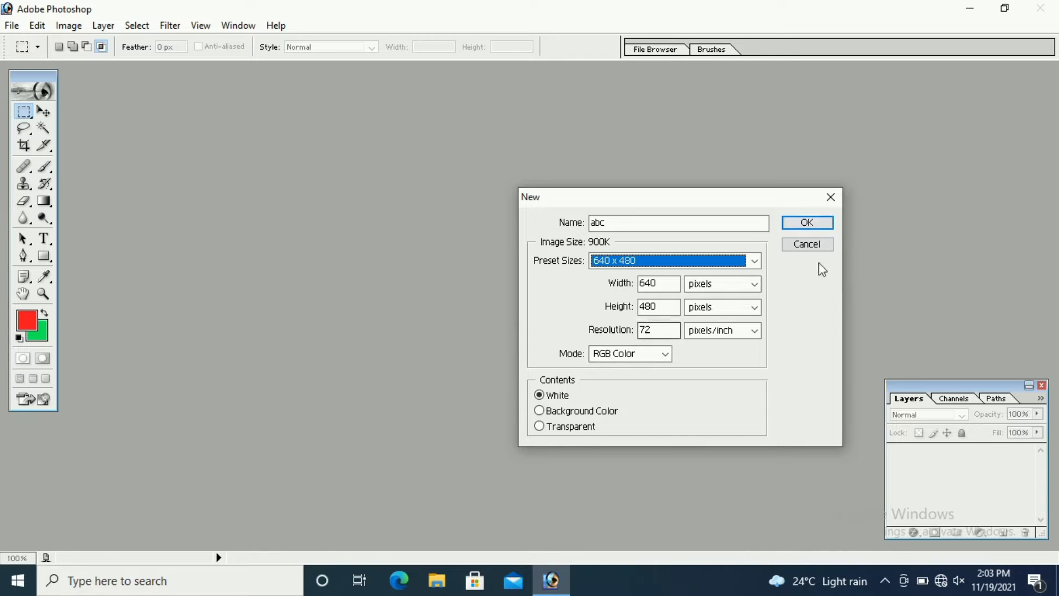
left_click(817, 223)
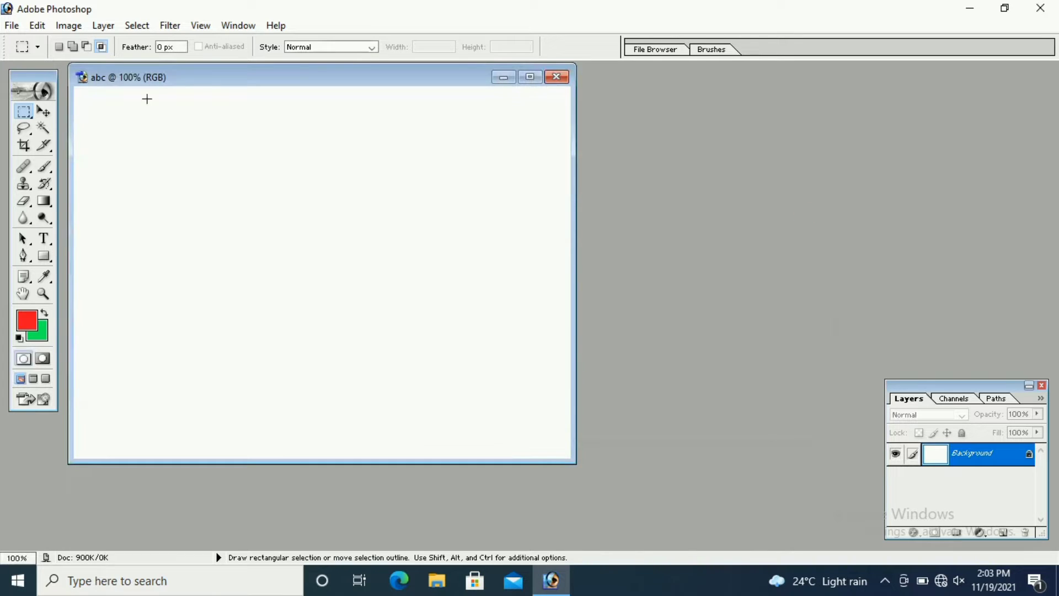
Select a rectangle in the canvas's upper-left area and add a second rectangle overlapping its lower-right corner to the selection.
left_click(58, 46)
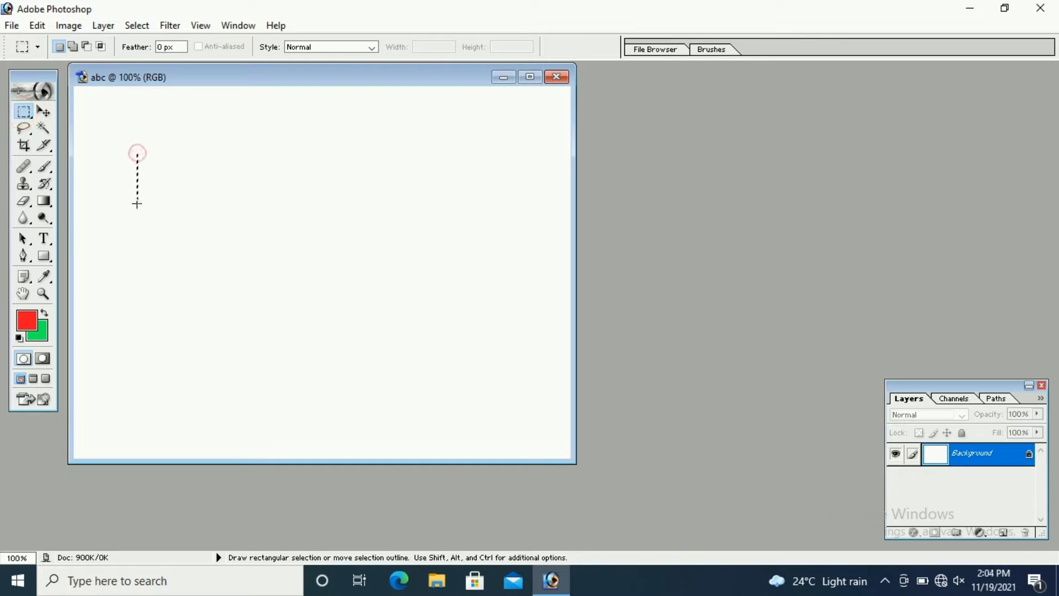
left_click_drag(136, 203, 314, 273)
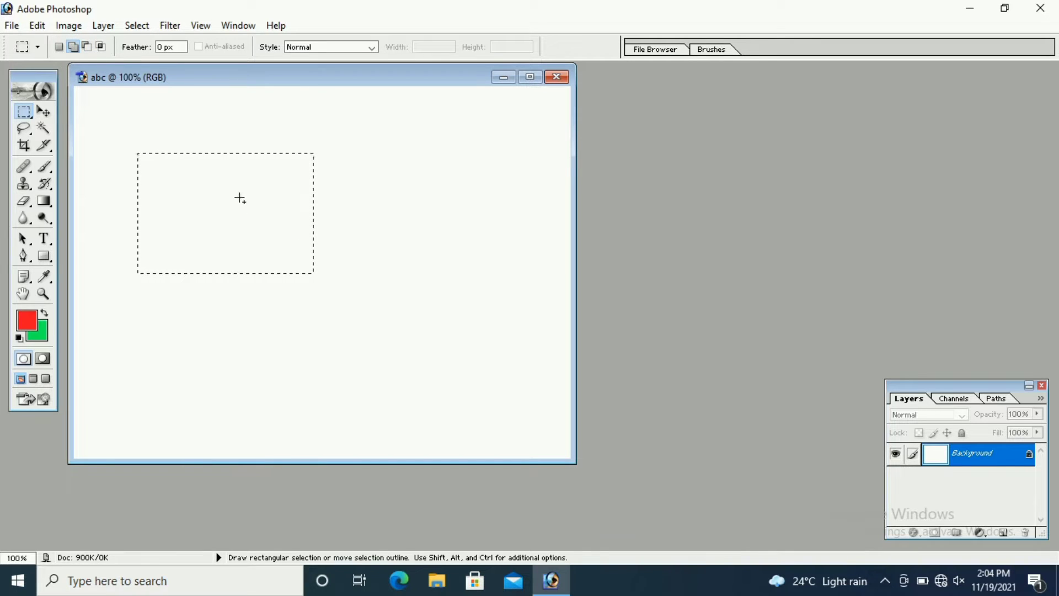
left_click_drag(409, 309, 409, 308)
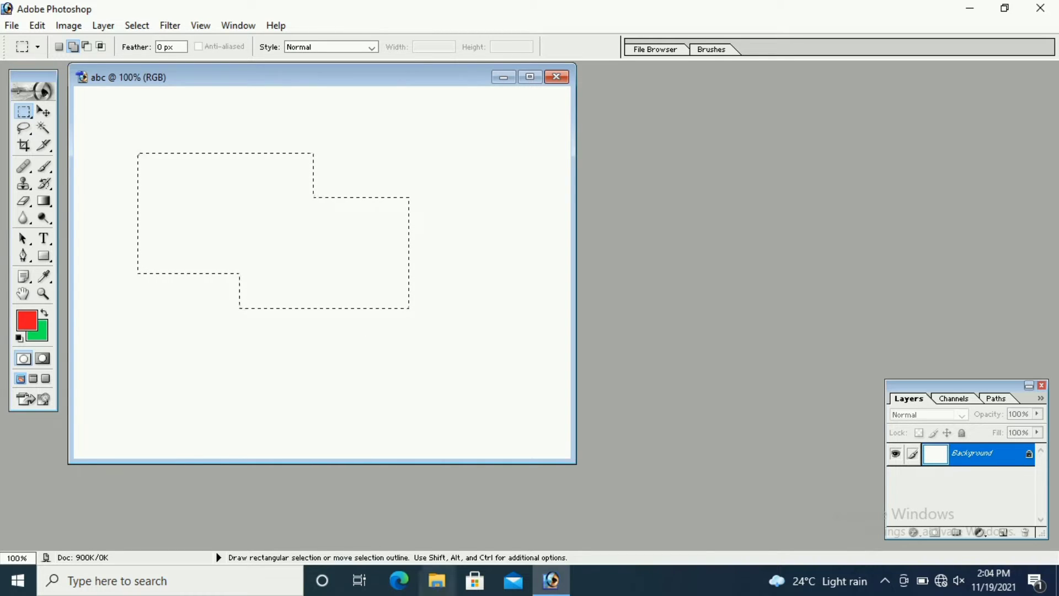
Switch to File Explorer, launch ZoomIt64 from the Zoom folder on Local Disk (D:), and return to Photoshop.
left_click(444, 583)
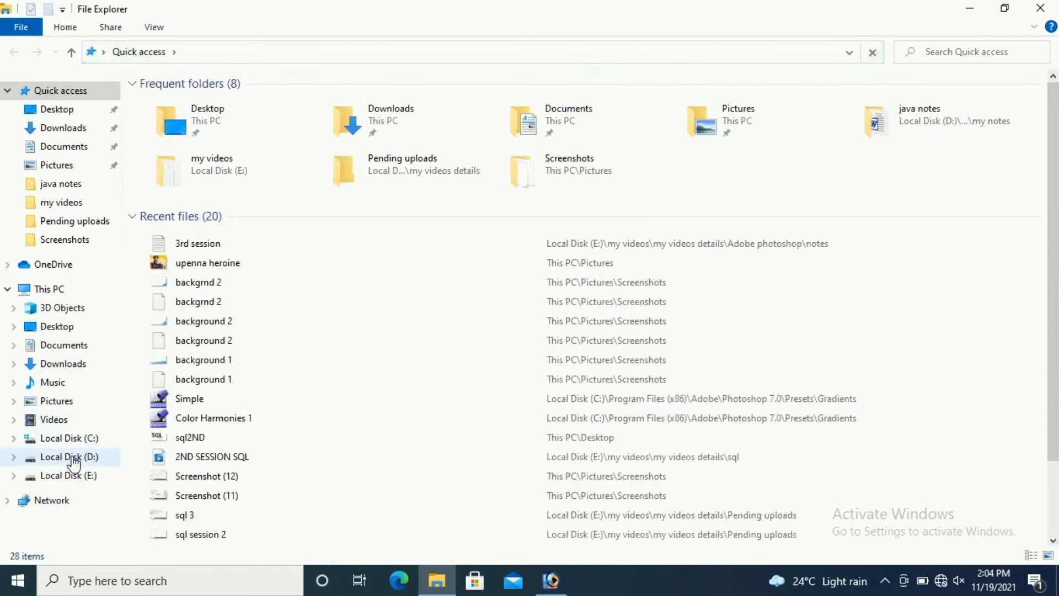
left_click(71, 460)
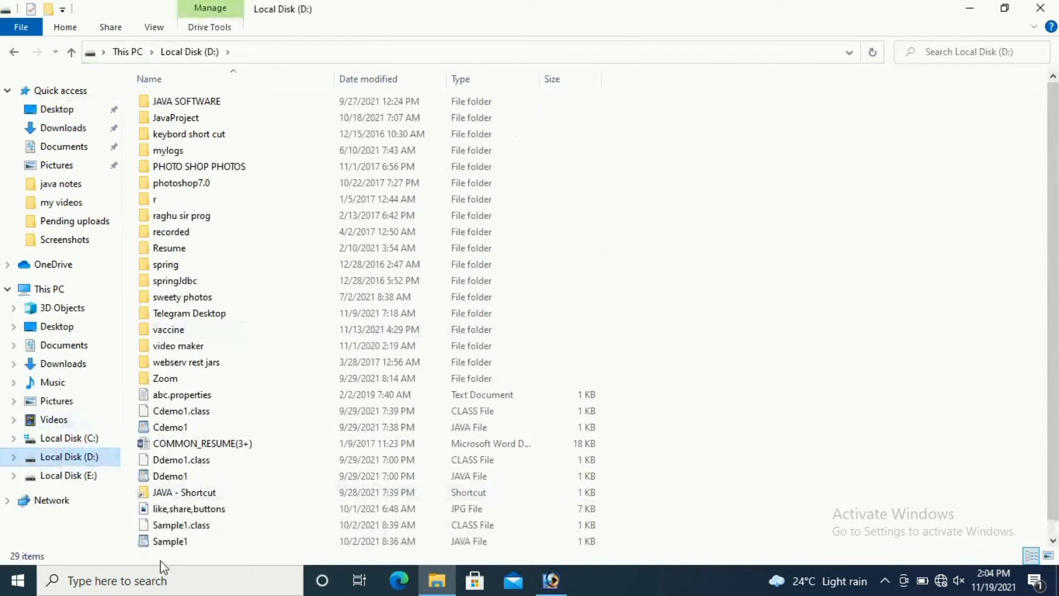
left_click(189, 372)
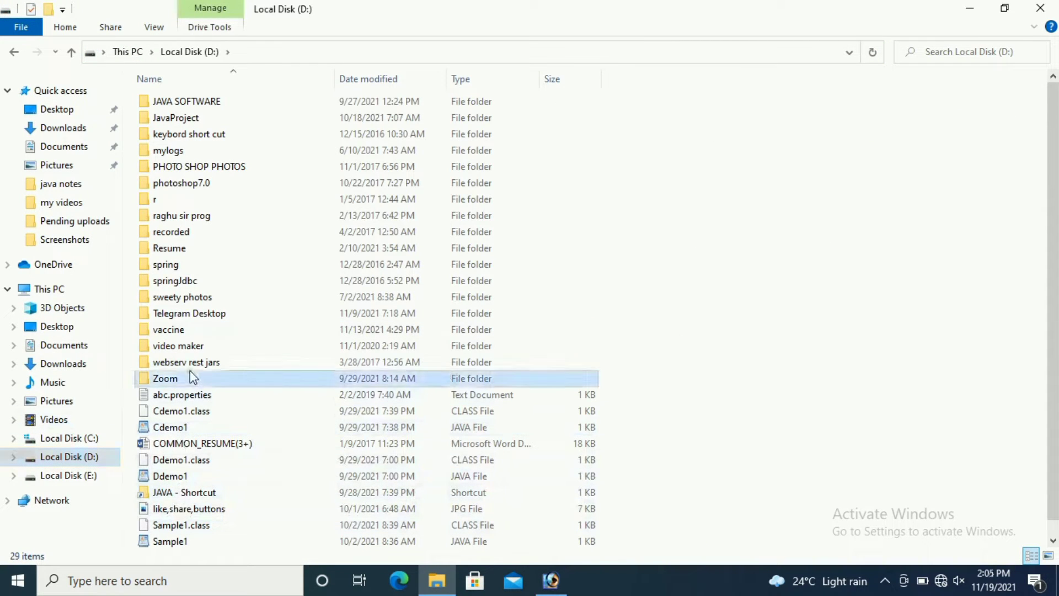
double_click(190, 373)
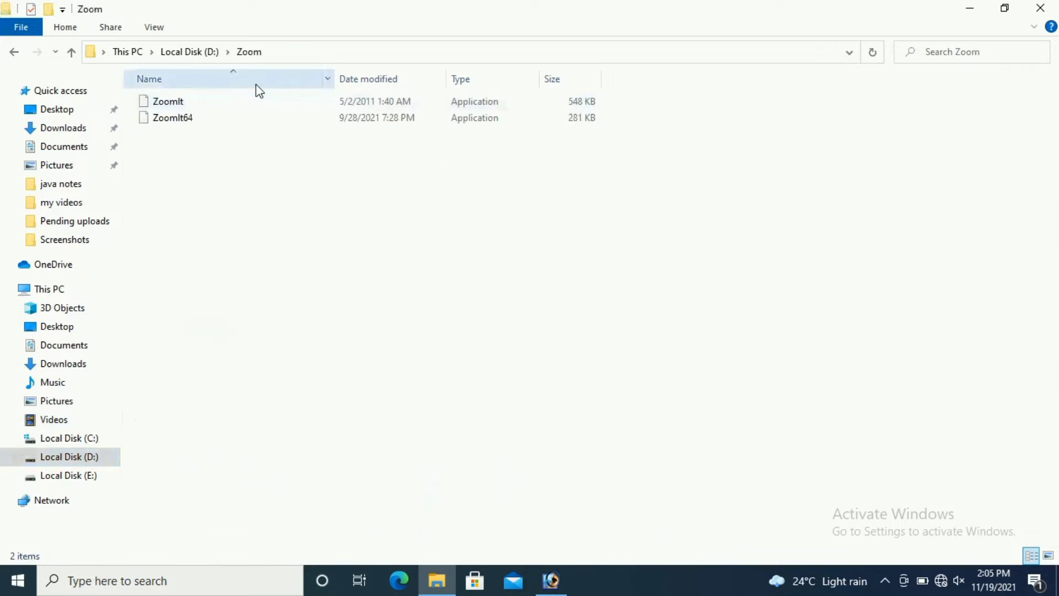
double_click(202, 125)
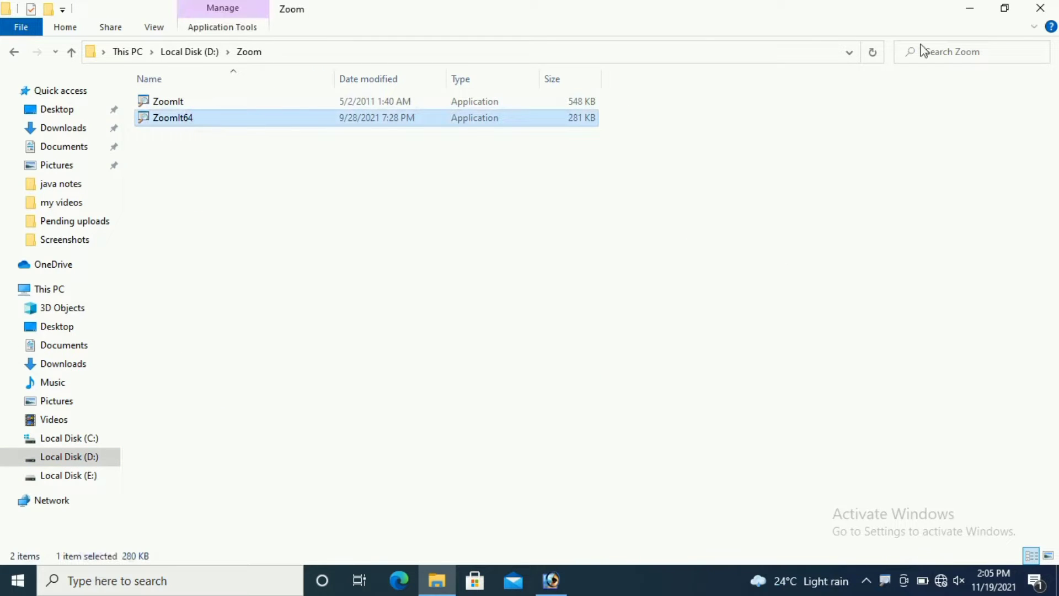
left_click(972, 9)
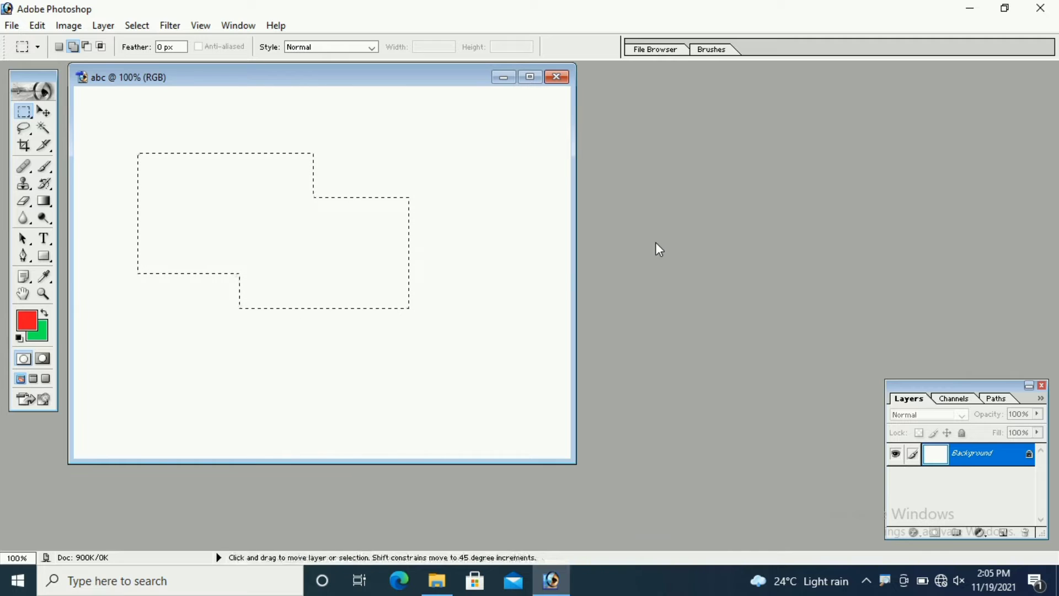
key("ctrl+plus")
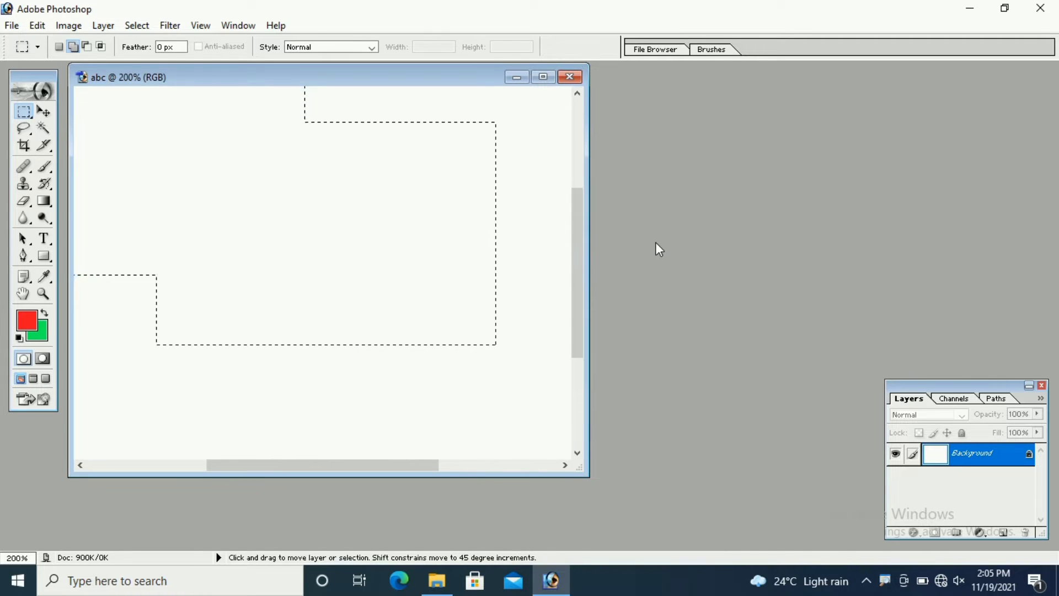
key("ctrl+plus")
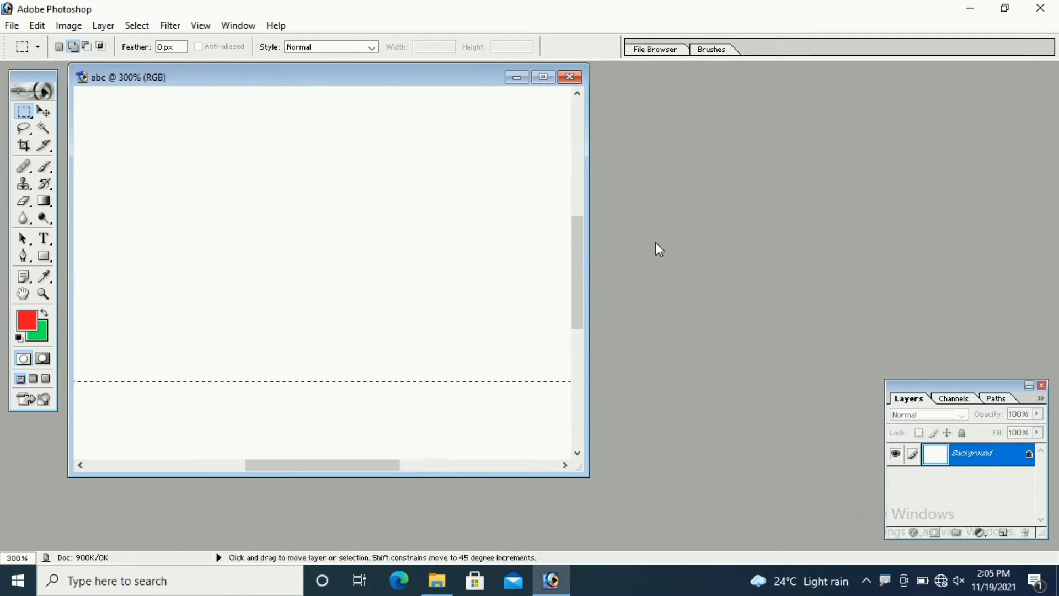
key("ctrl+minus")
key("ctrl+minus")
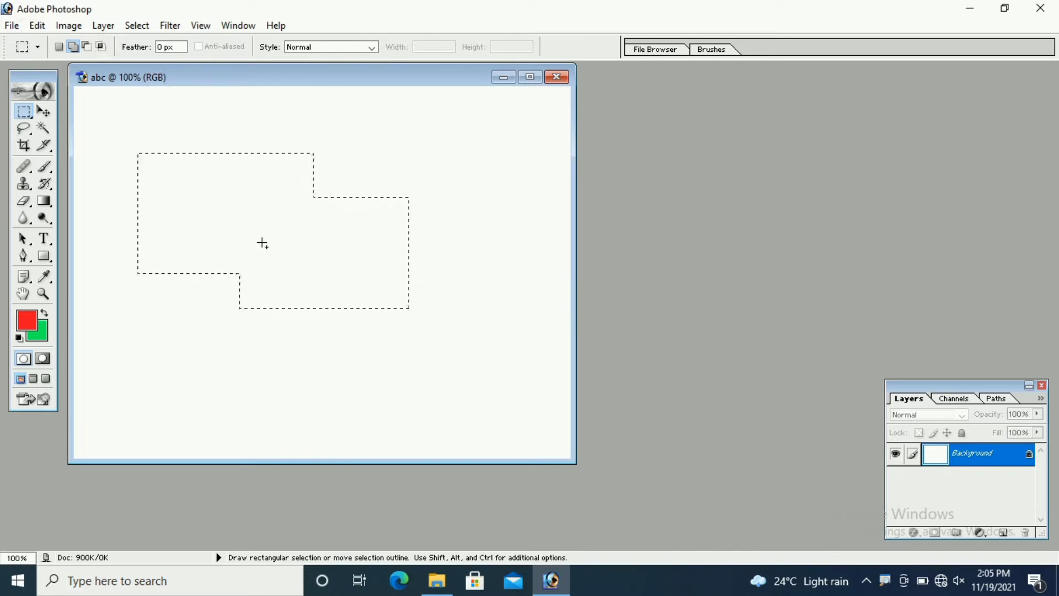
Subtract a rectangle from the selection's lower-right corner, and undo a second trial subtraction just above it.
left_click(87, 47)
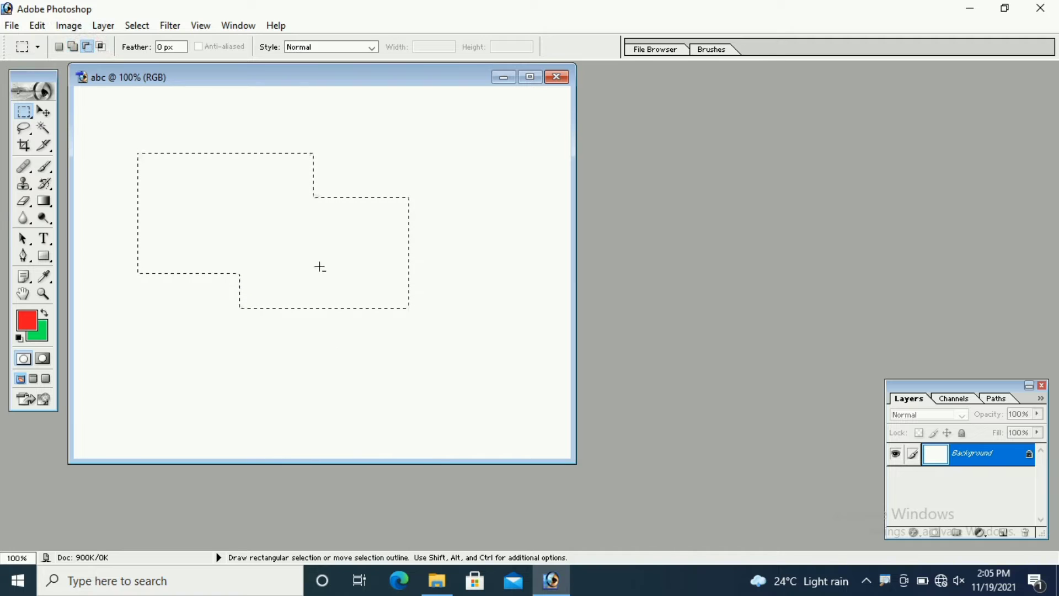
left_click_drag(320, 258, 459, 352)
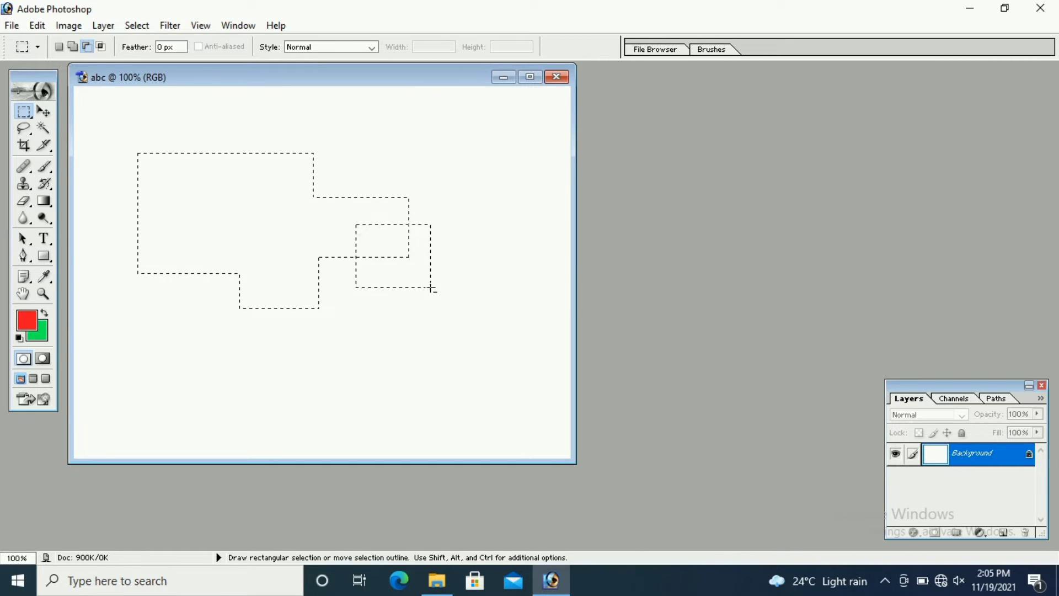
left_click_drag(431, 288, 431, 288)
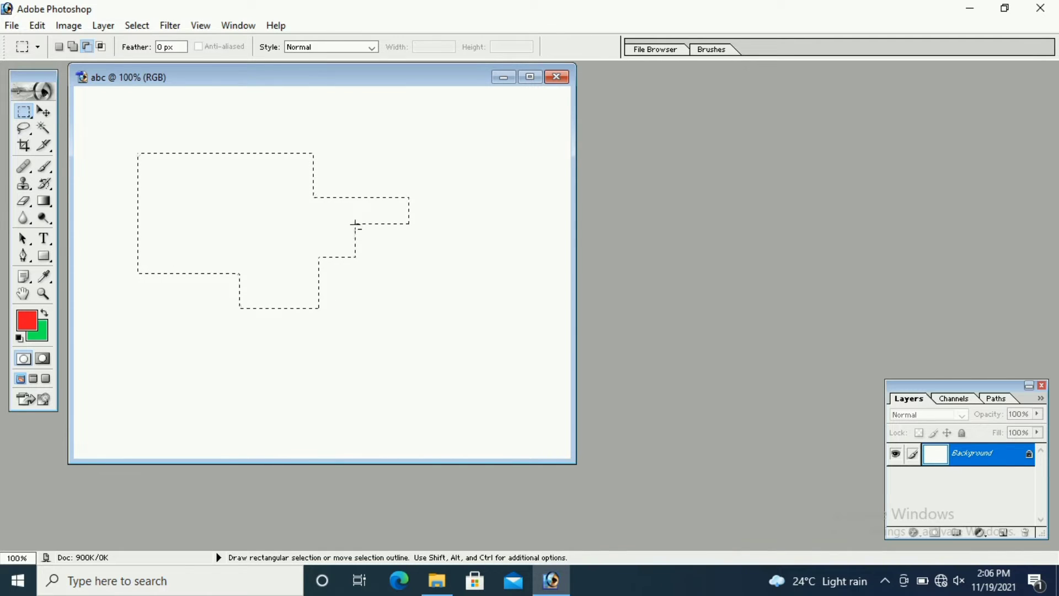
key("ctrl+z")
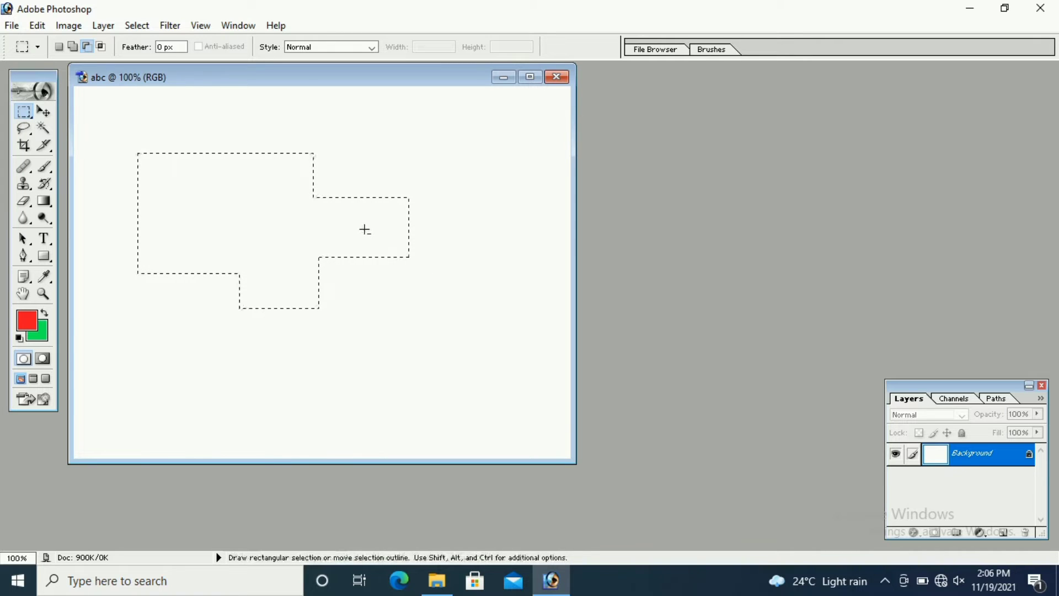
Try intersecting the stepped selection with a small rectangle across its right-hand arm.
left_click(101, 46)
key("ctrl+z")
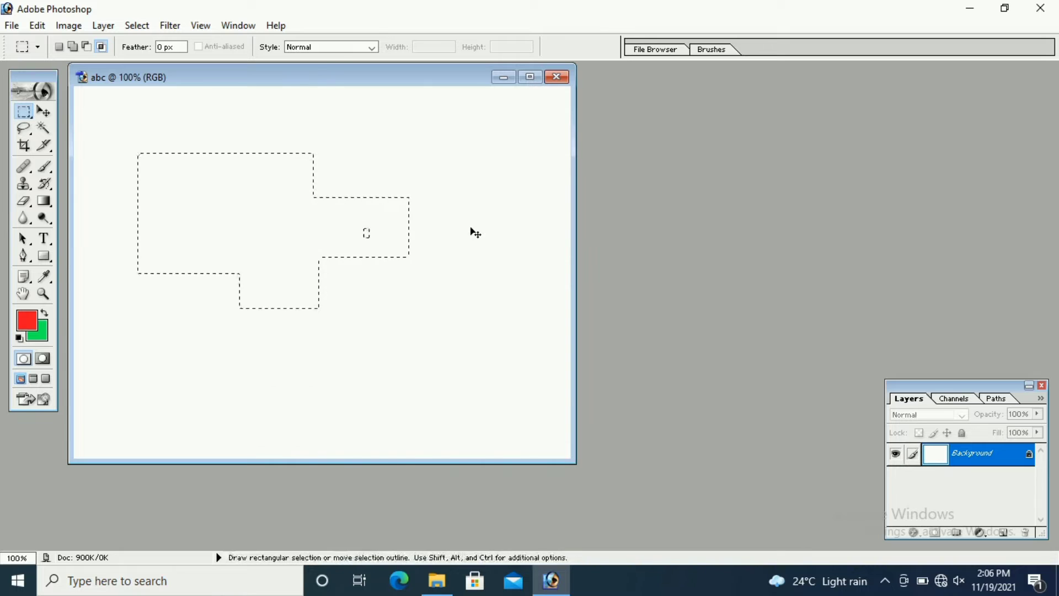
left_click_drag(387, 238, 418, 272)
Select a new rectangle in the canvas's upper-left area and fill it with the green Background Color.
left_click(175, 156)
left_click(37, 26)
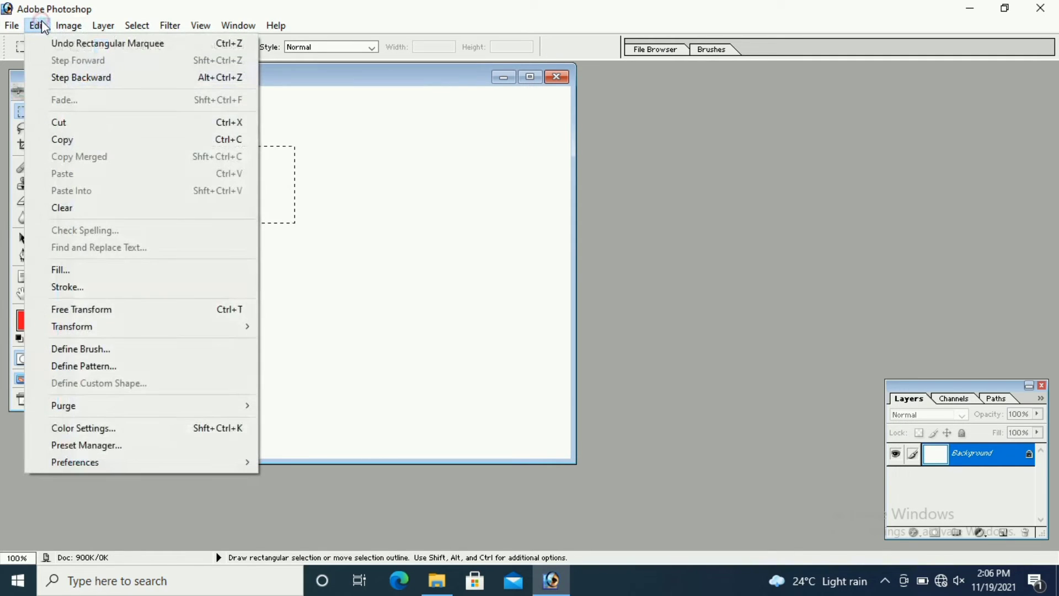
left_click(118, 273)
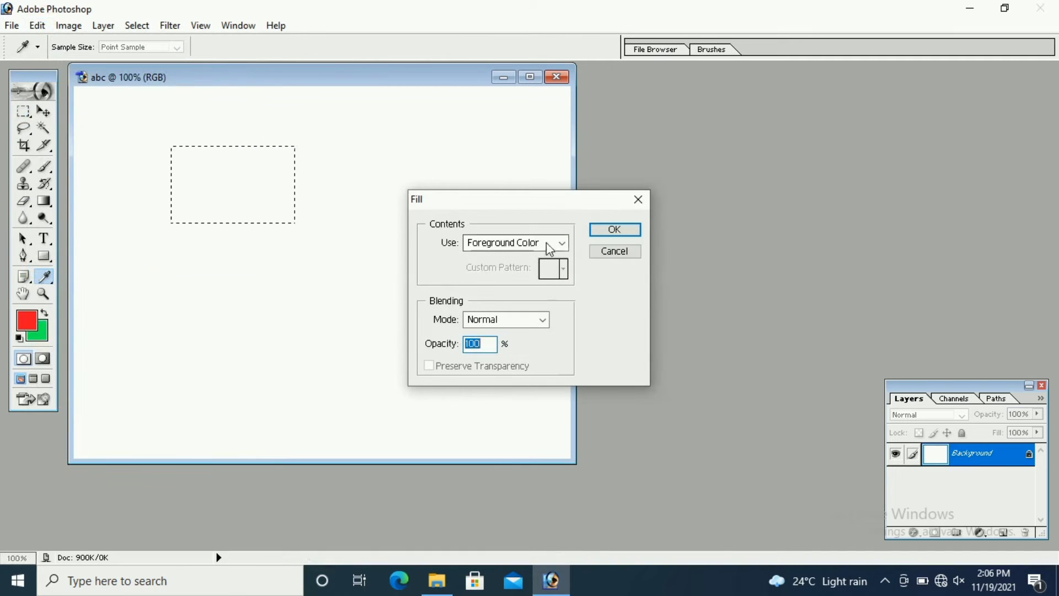
left_click(555, 247)
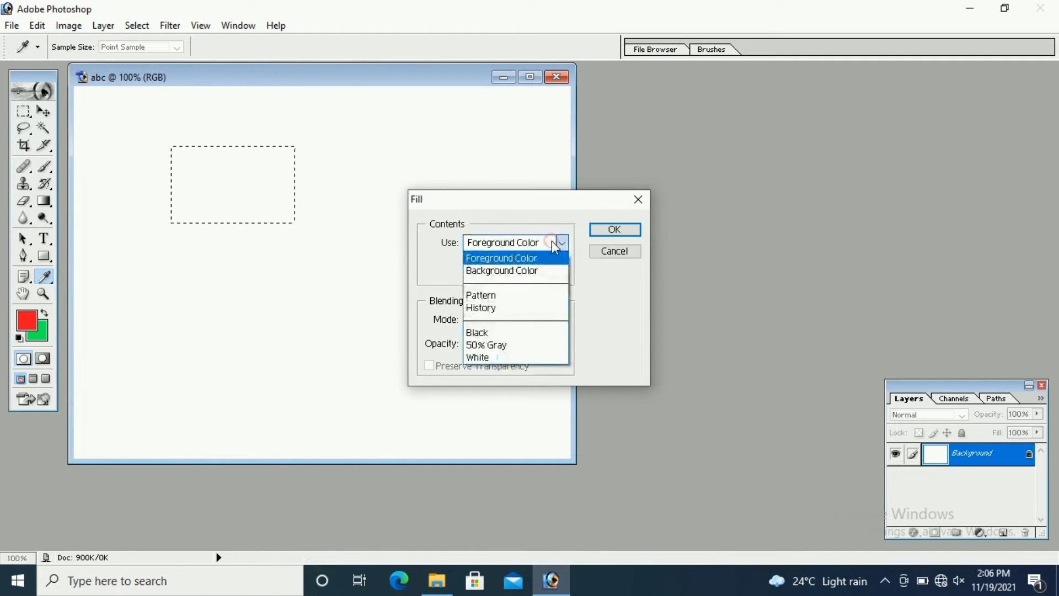
left_click(537, 270)
left_click(610, 229)
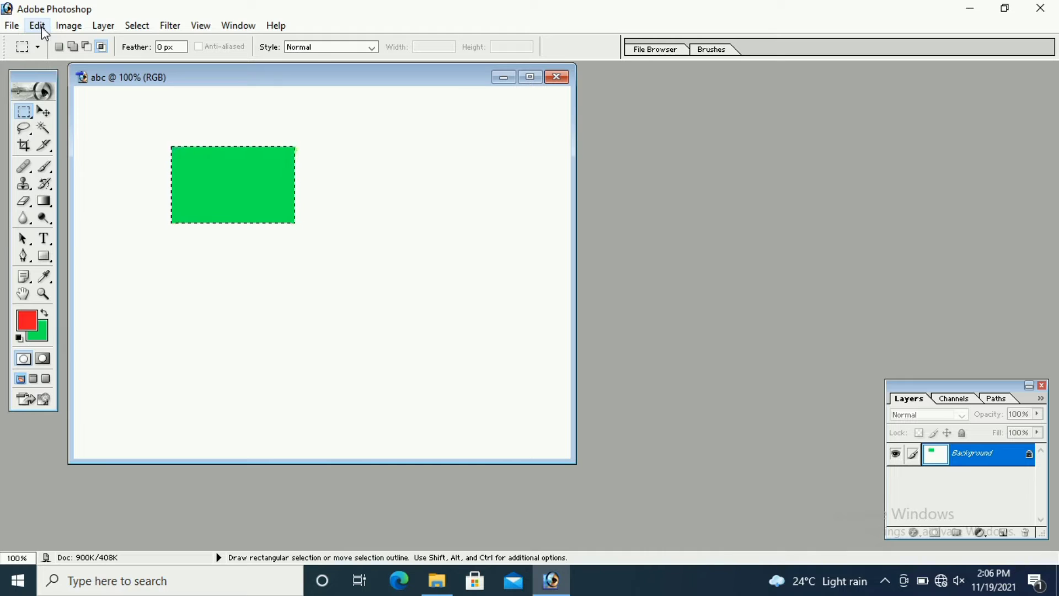
Draw an elliptical selection to the right of the green rectangle using the Elliptical Marquee tool.
left_click(23, 113)
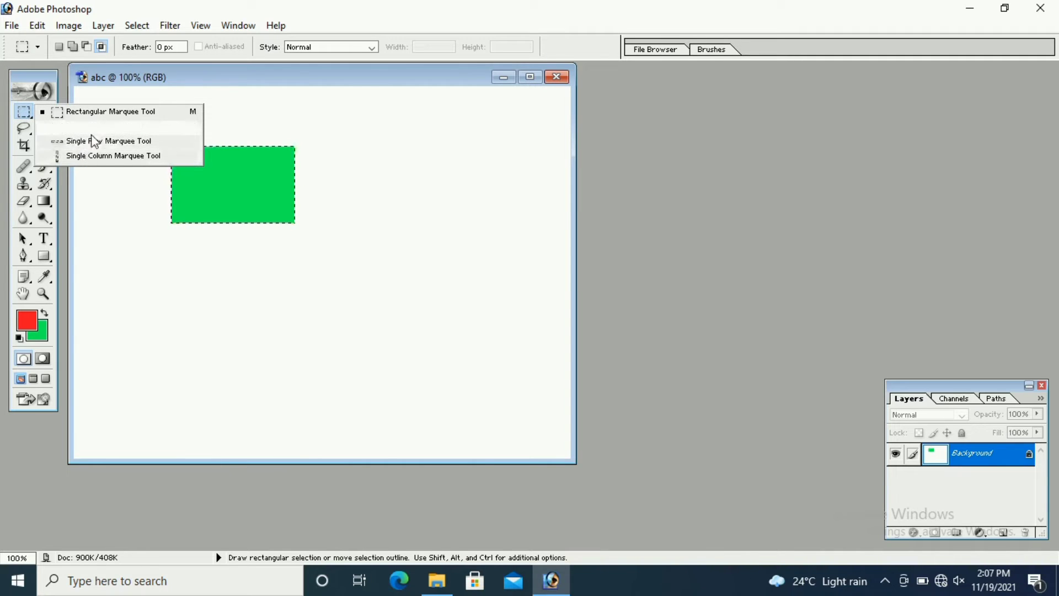
left_click(96, 128)
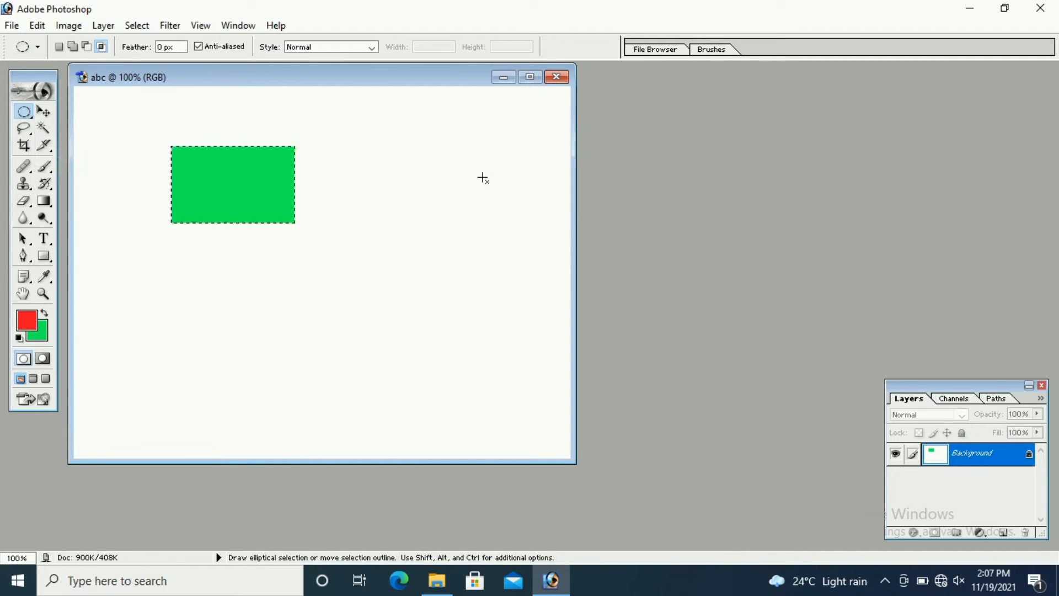
left_click_drag(392, 208, 350, 293)
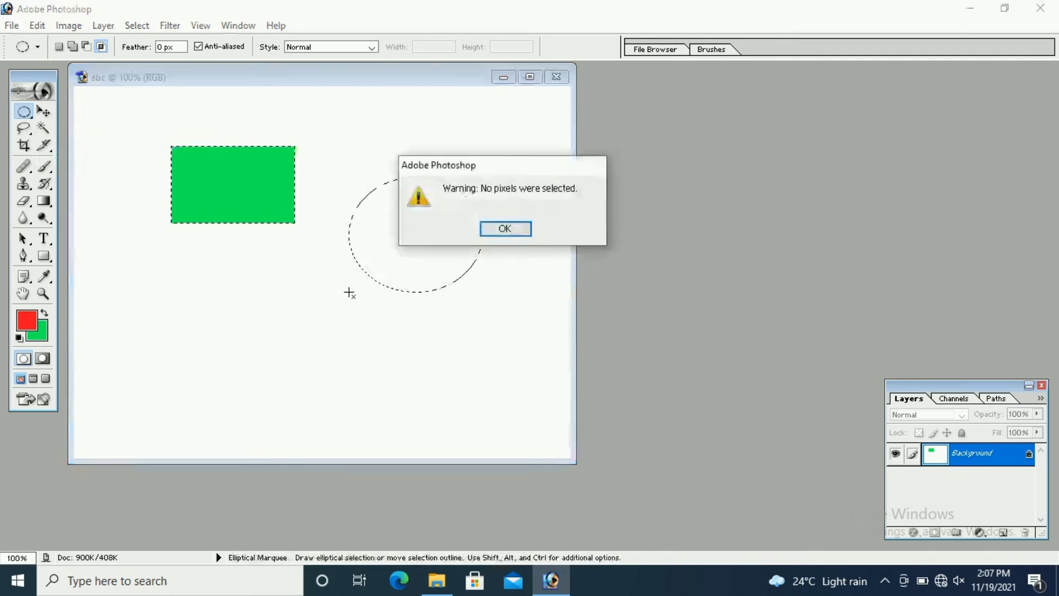
left_click(504, 228)
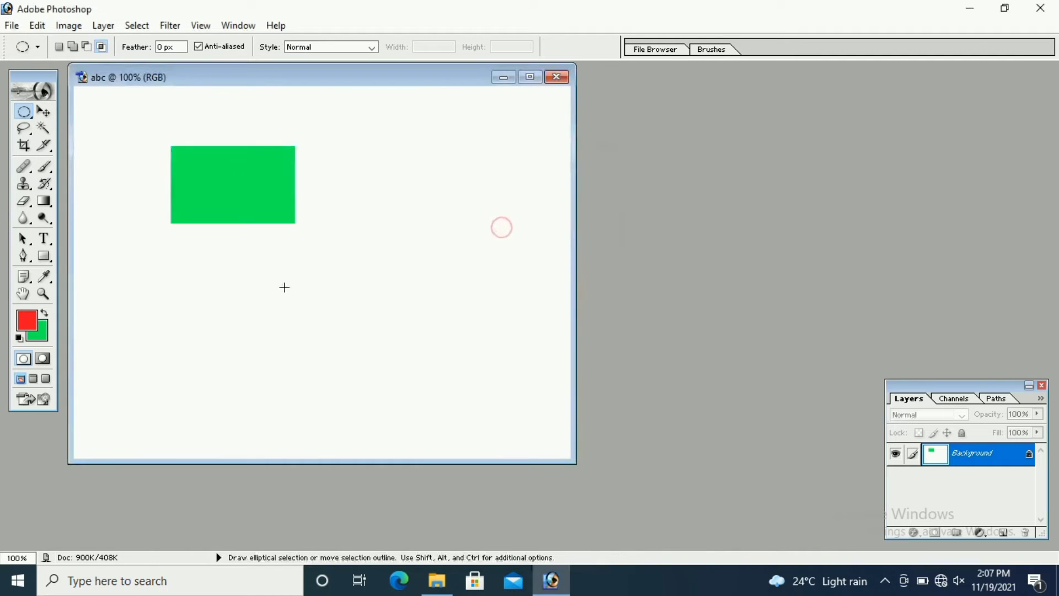
mouse_move(485, 144)
left_mouse_down()
mouse_move(402, 173)
mouse_move(365, 239)
left_mouse_up()
Fill the elliptical selection with the red Foreground Color and deselect it.
left_click(41, 26)
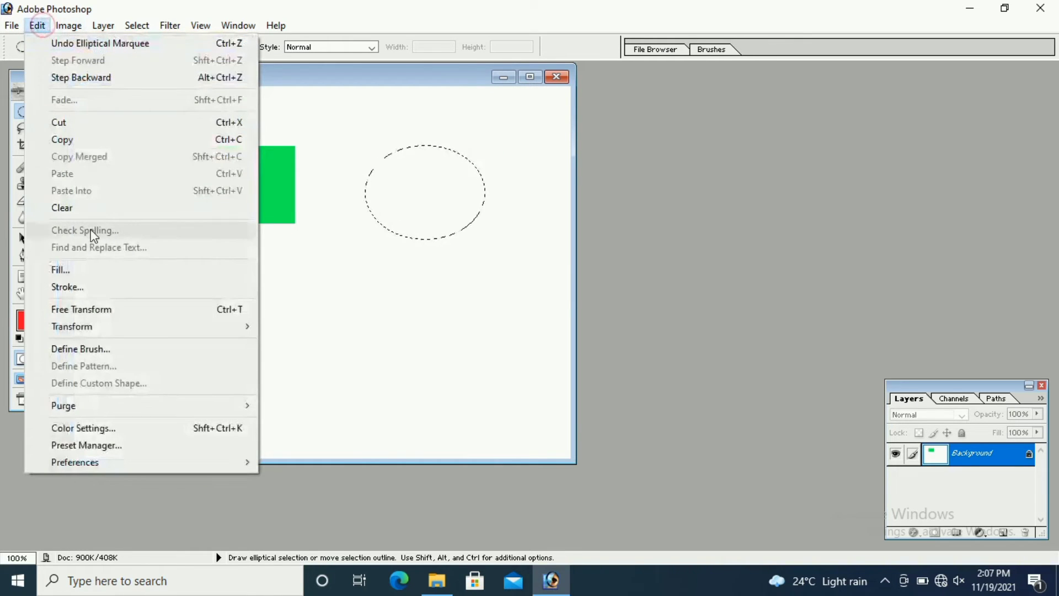
left_click(84, 270)
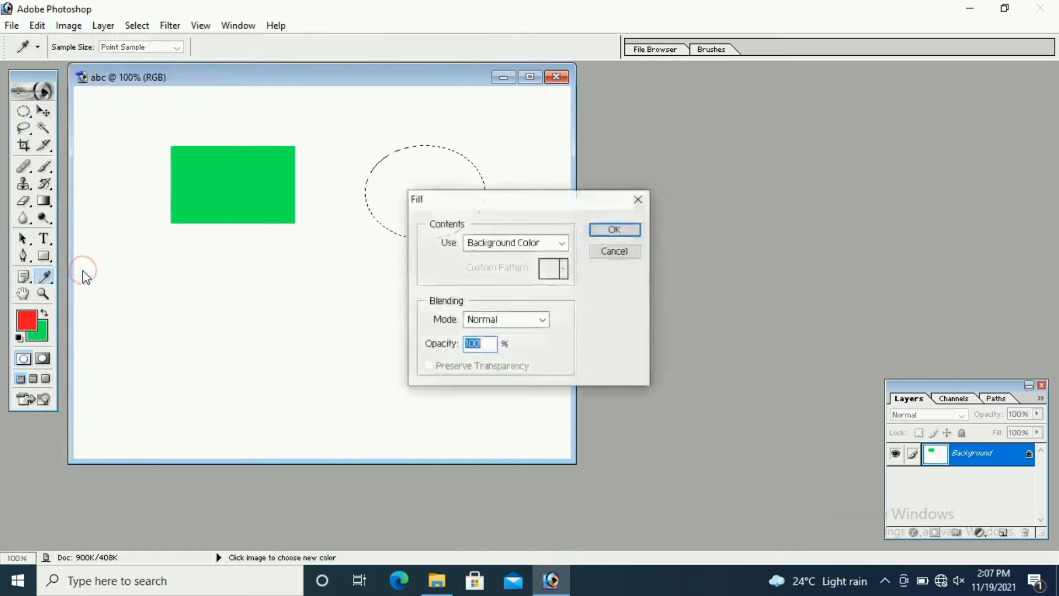
left_click(563, 243)
left_click(521, 257)
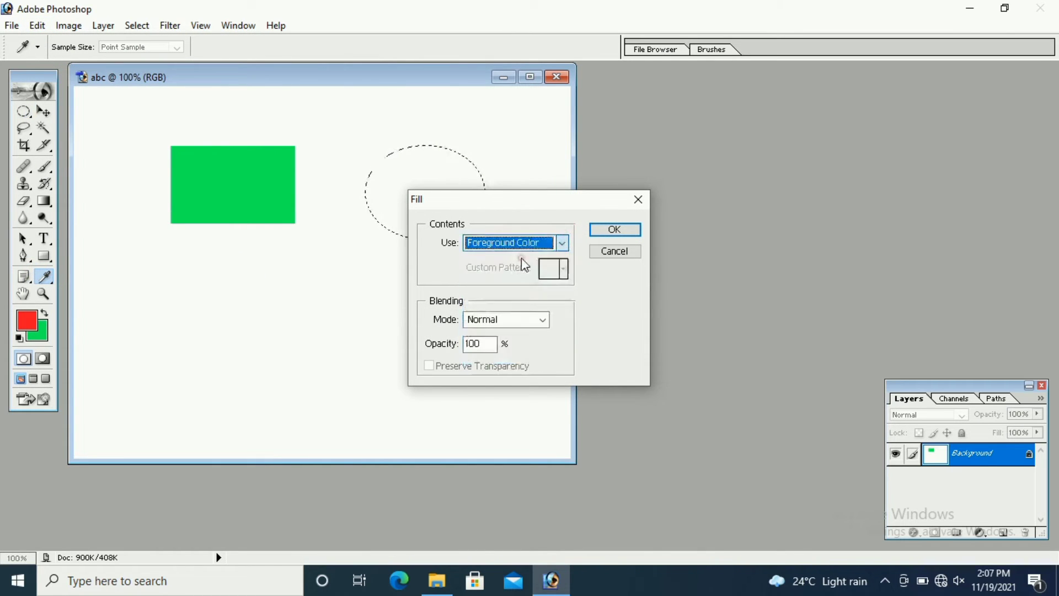
left_click(622, 231)
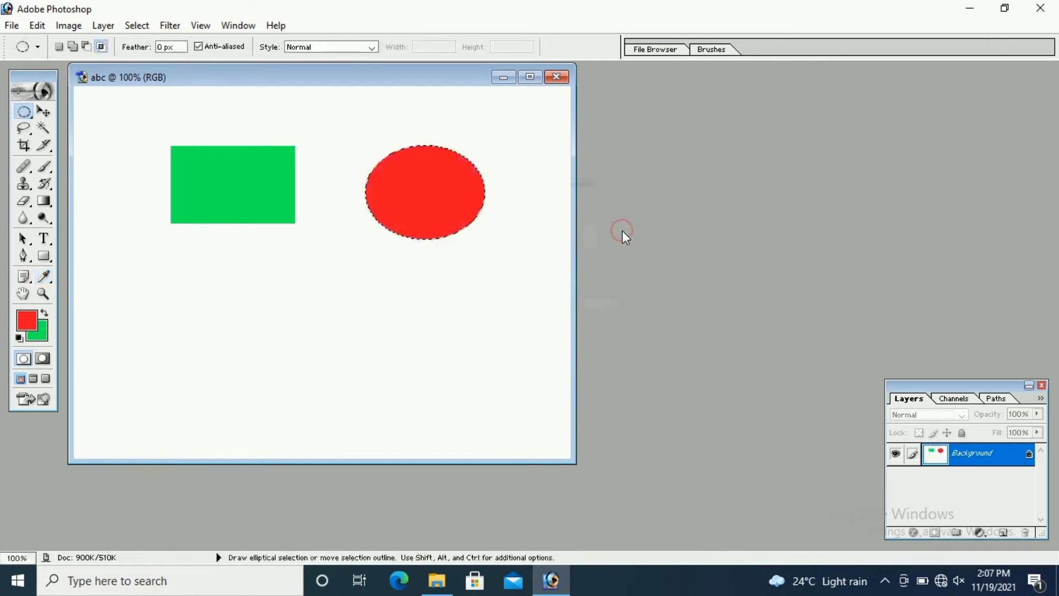
left_click(358, 331)
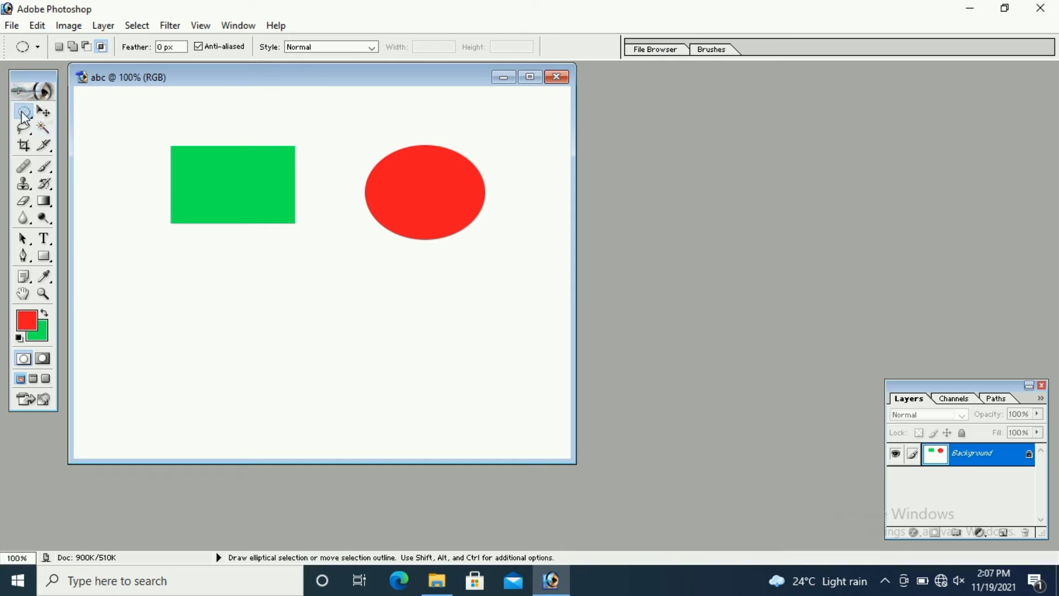
Open the "upenna heroine" photo from the Pictures folder and move its window aside so the abc document shows behind it.
left_click(12, 28)
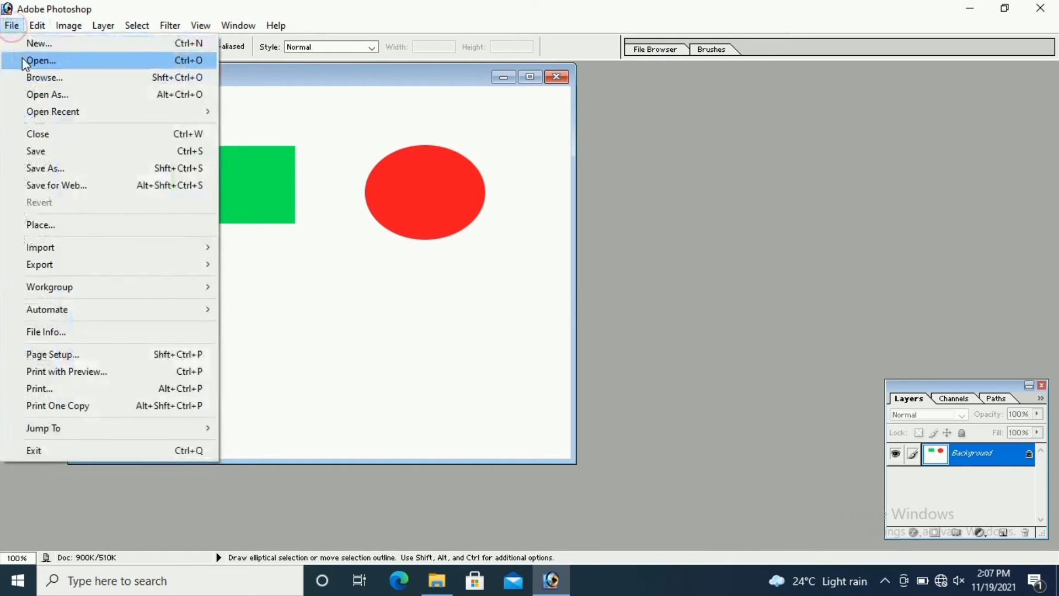
left_click(23, 61)
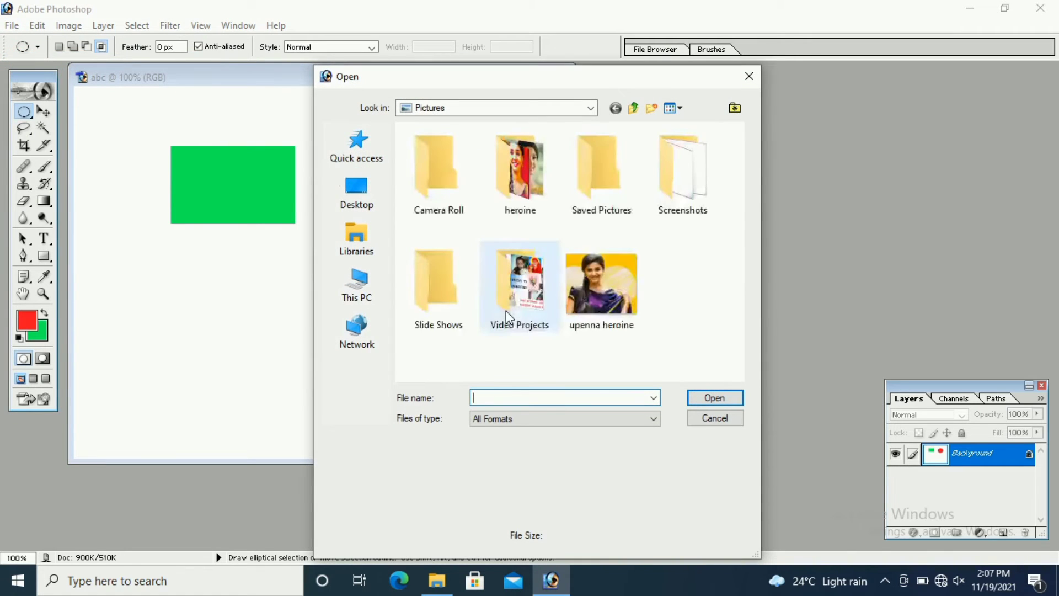
left_click(600, 298)
left_click(699, 395)
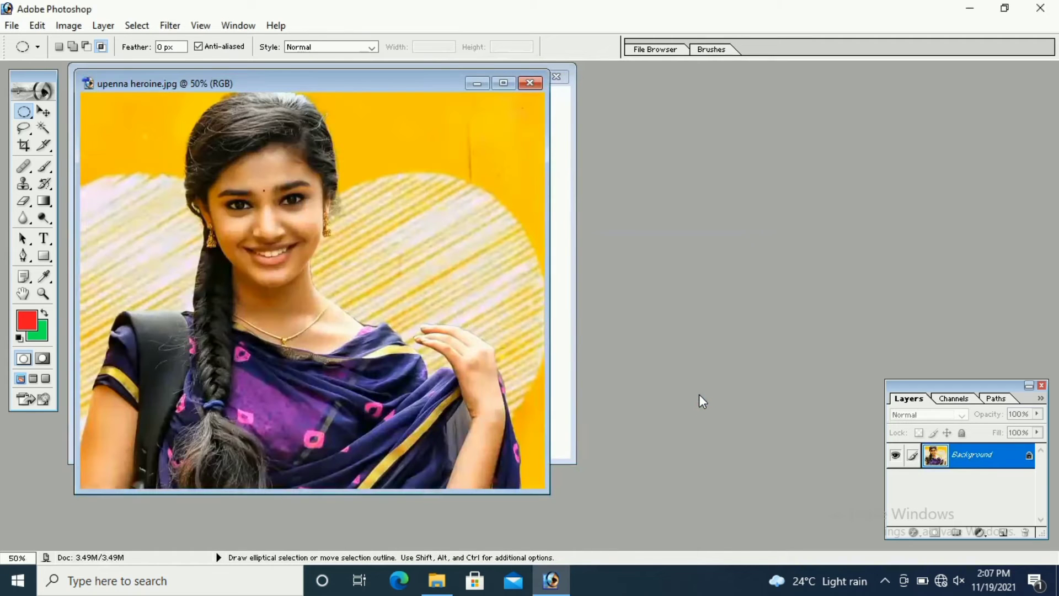
left_click_drag(377, 84, 562, 98)
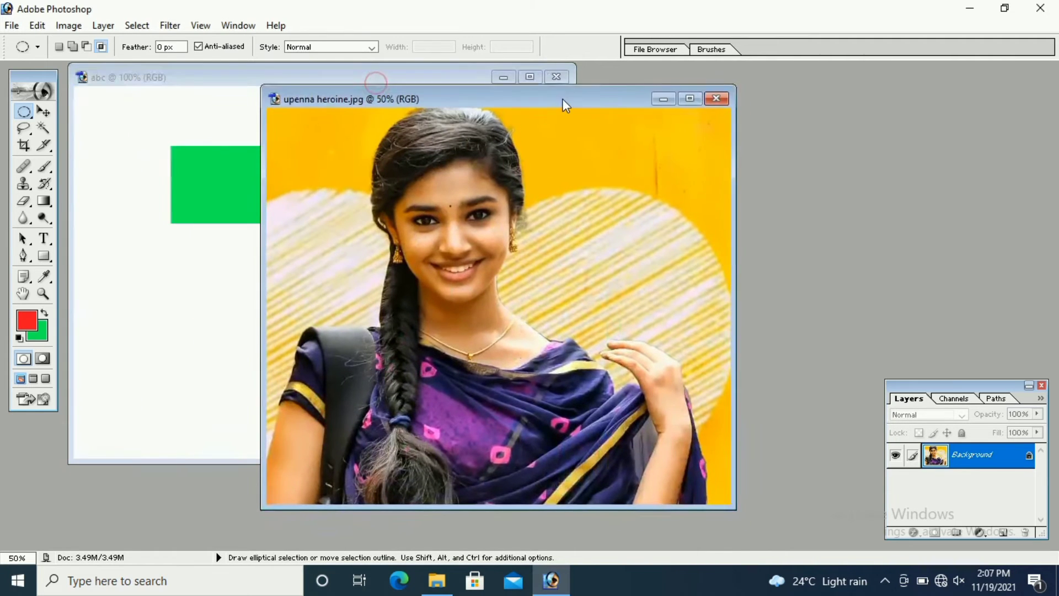
left_click(11, 25)
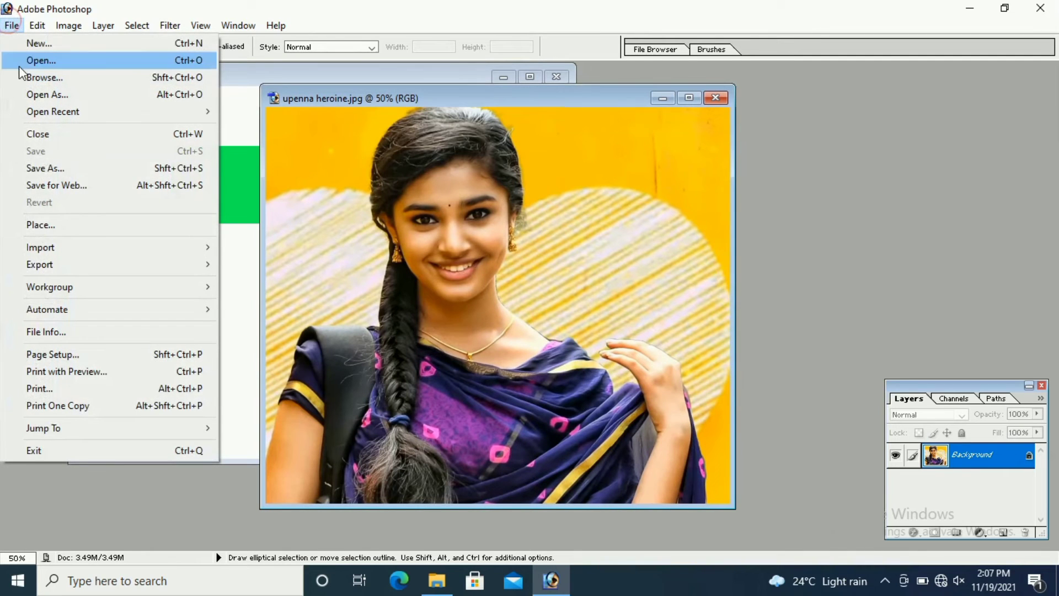
left_click(237, 116)
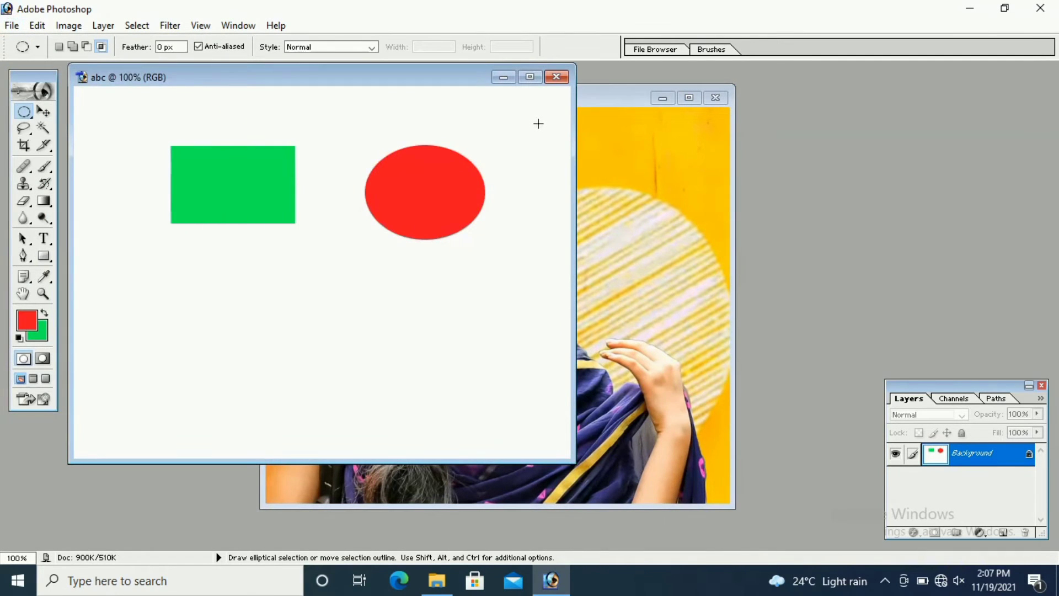
left_click(682, 166)
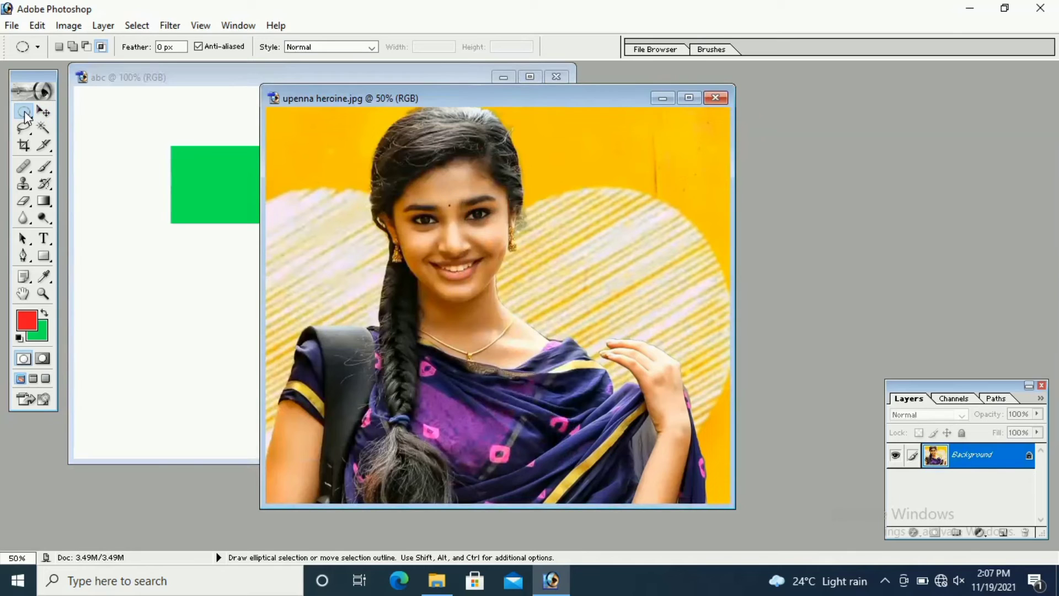
Select twelve roughly evenly spaced horizontal pixel lines across the photo with the Single Row Marquee tool, adding each to the selection.
left_click(24, 114)
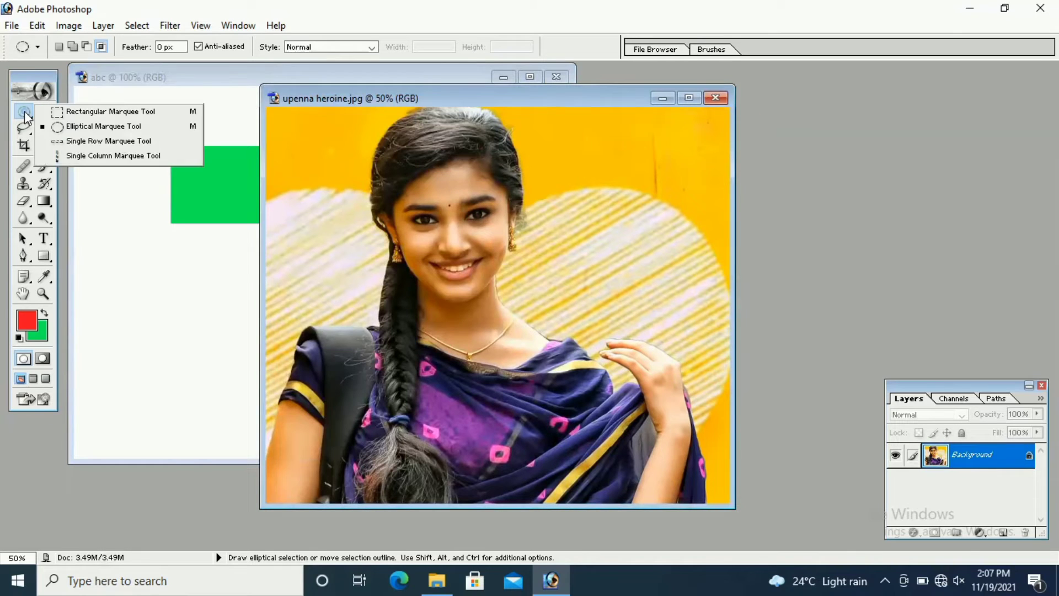
left_click(77, 141)
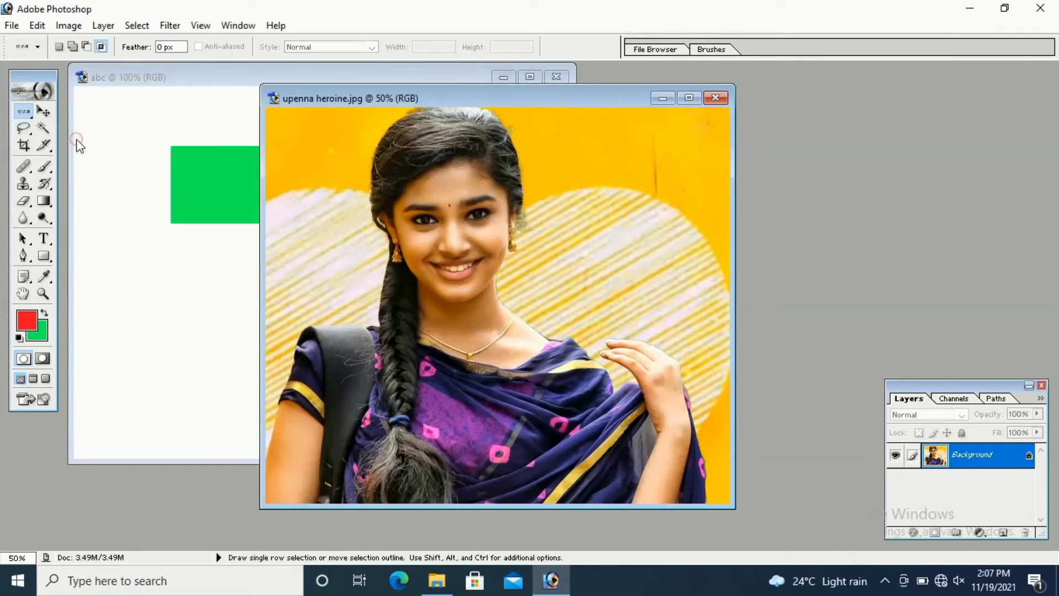
left_click(266, 267)
key("shift")
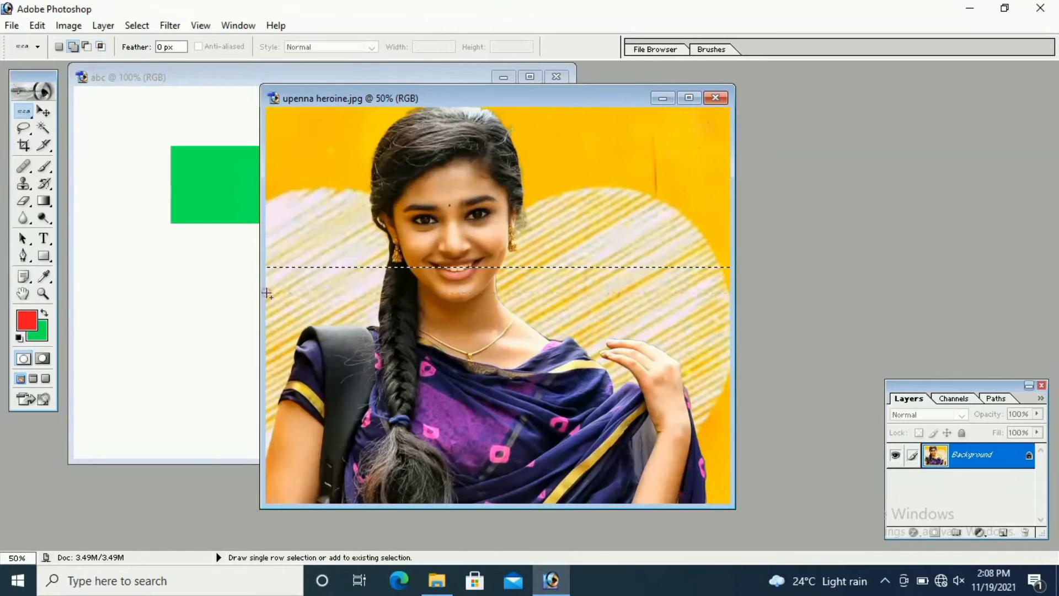
left_click(267, 322, "shift")
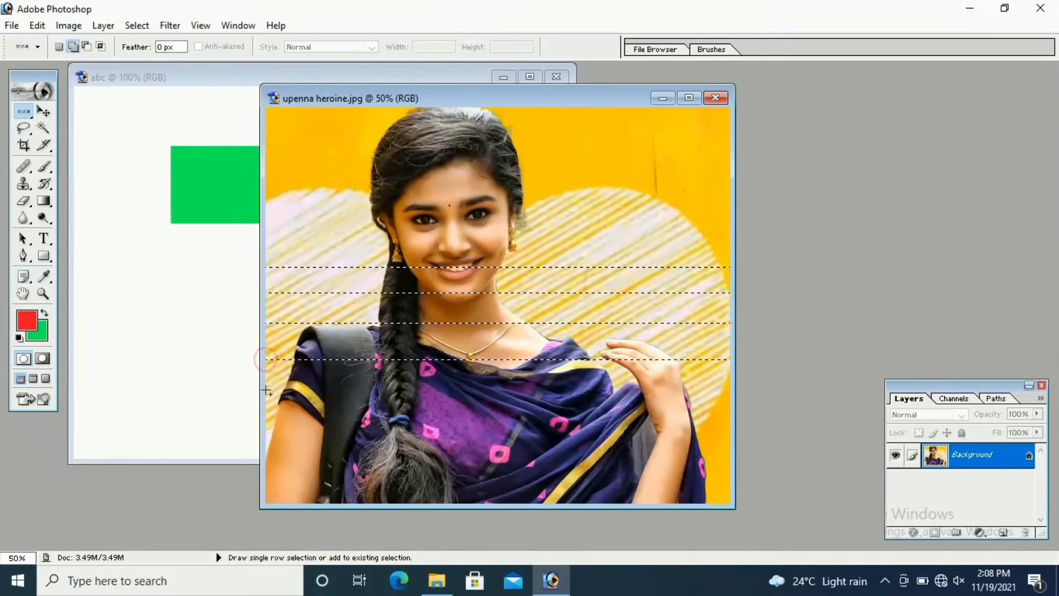
left_click(267, 424, "shift")
left_click(265, 449, "shift")
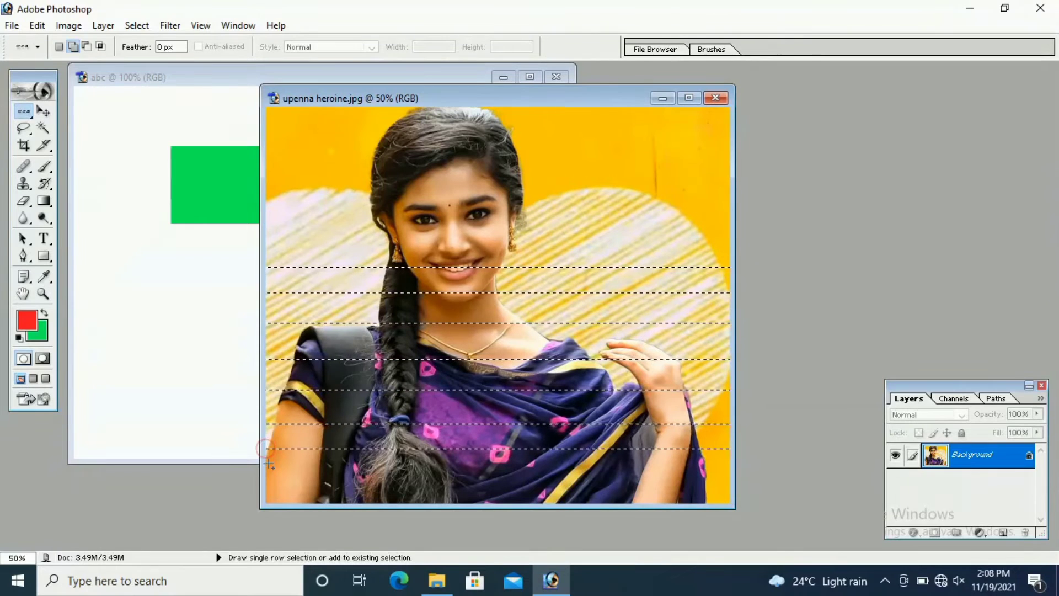
left_click(270, 239, "shift")
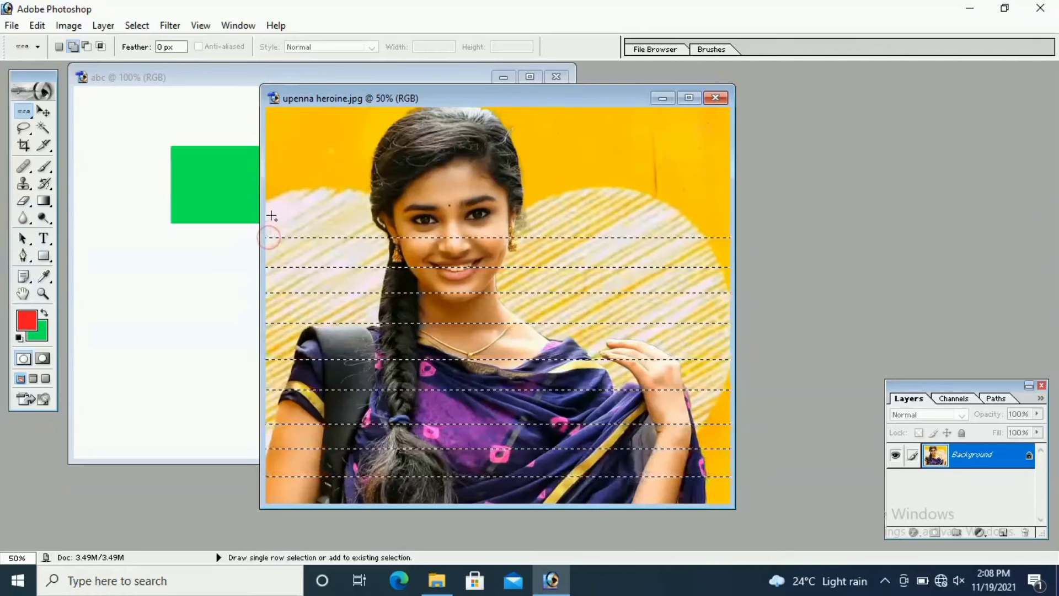
left_click(266, 180, "shift")
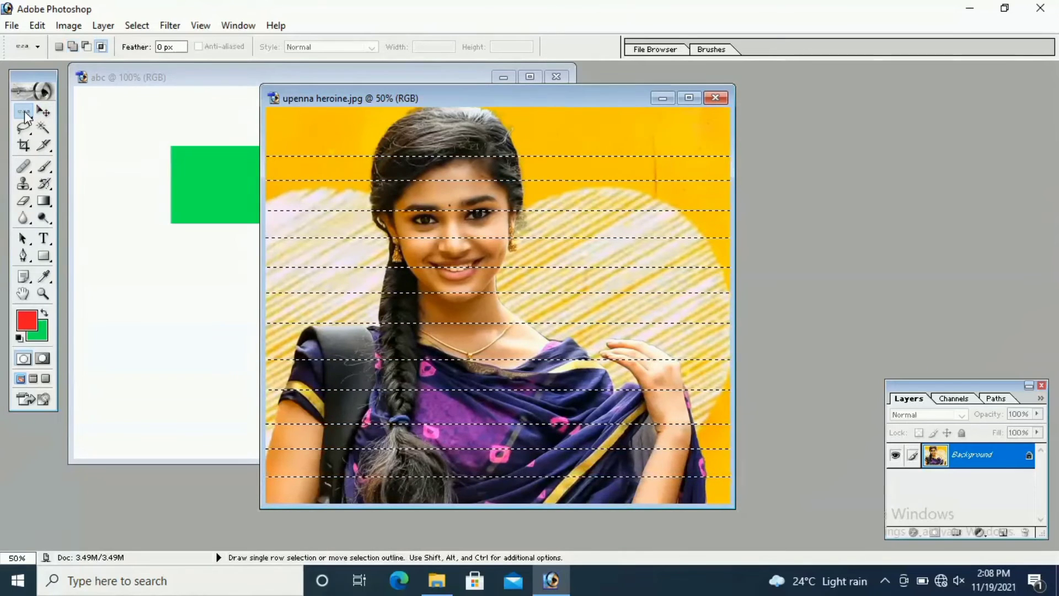
Add eight roughly evenly spaced vertical pixel lines to the selection with the Single Column Marquee tool, forming a grid over the photo.
left_click(24, 115)
left_click(97, 151)
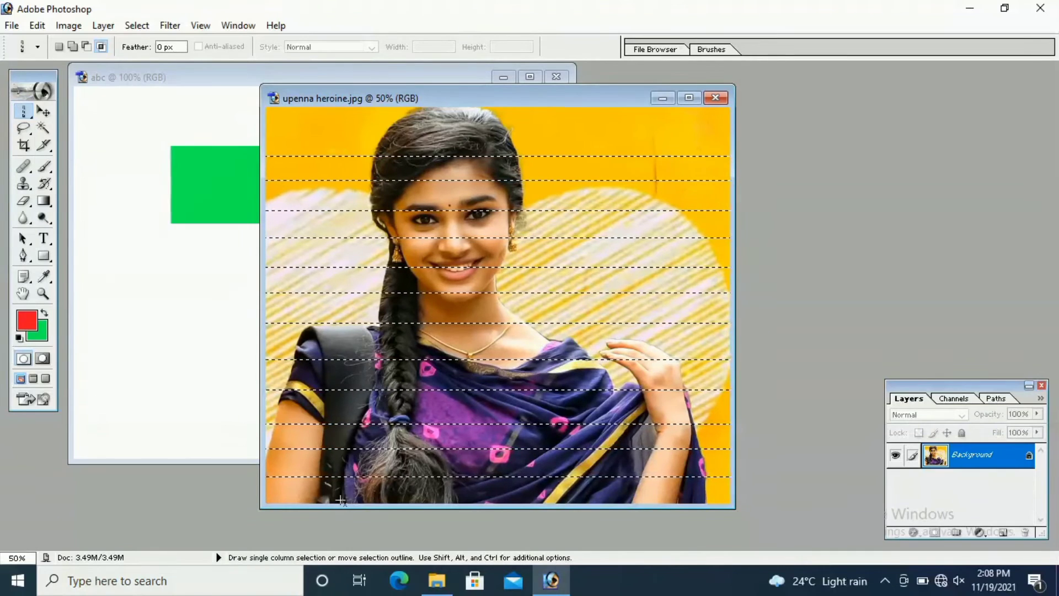
key("shift")
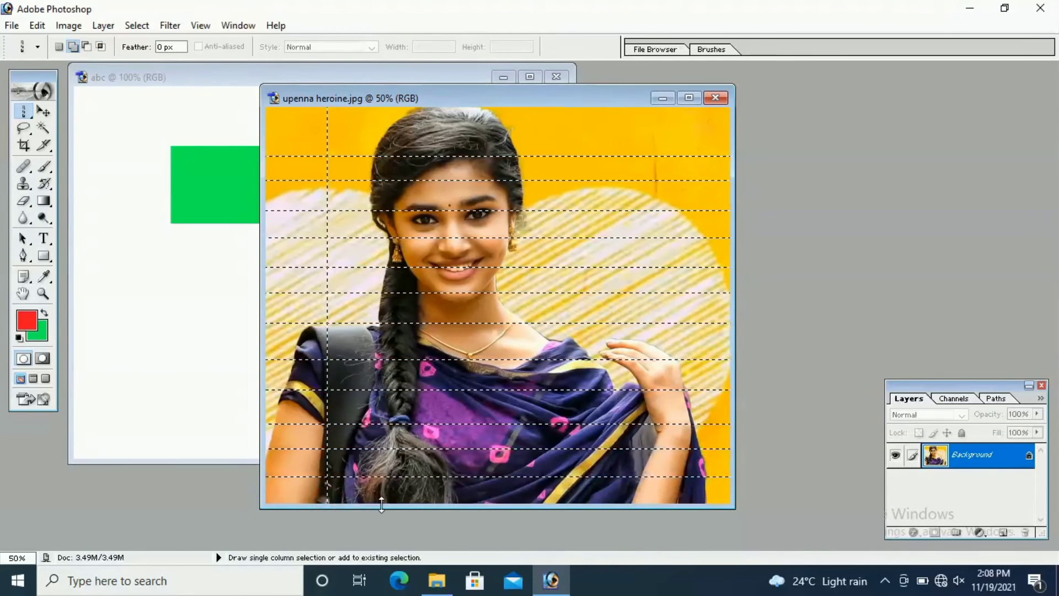
left_click(431, 503, "shift")
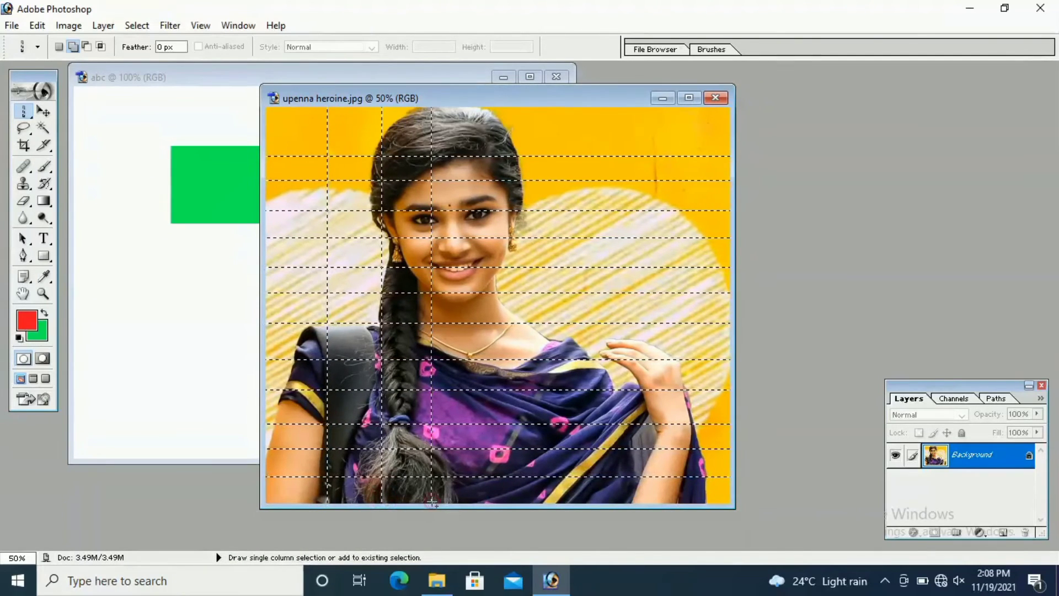
left_click(478, 503, "shift")
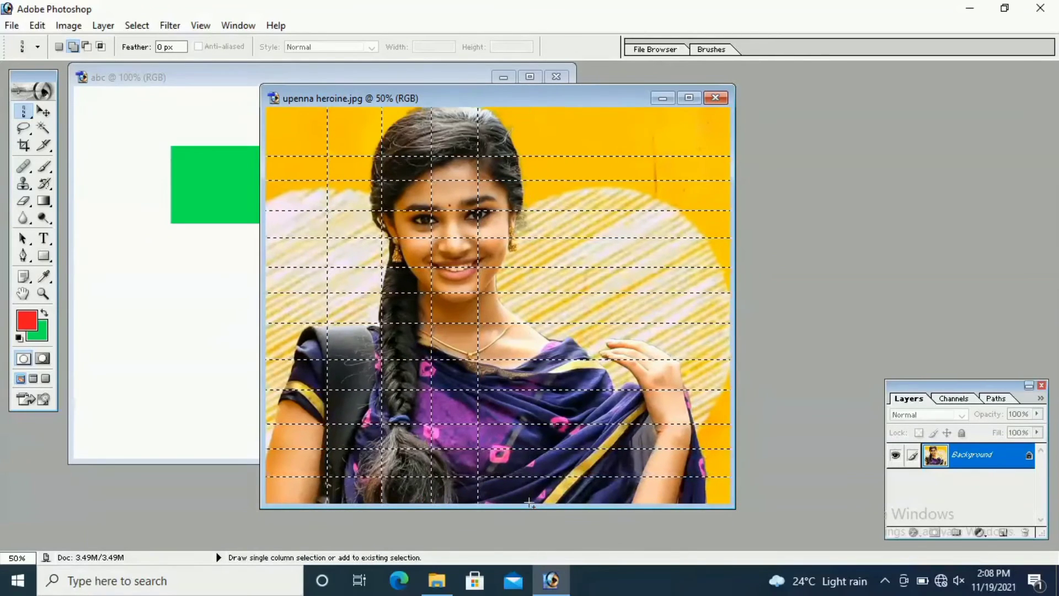
left_click(529, 503, "shift")
left_click(573, 503, "shift")
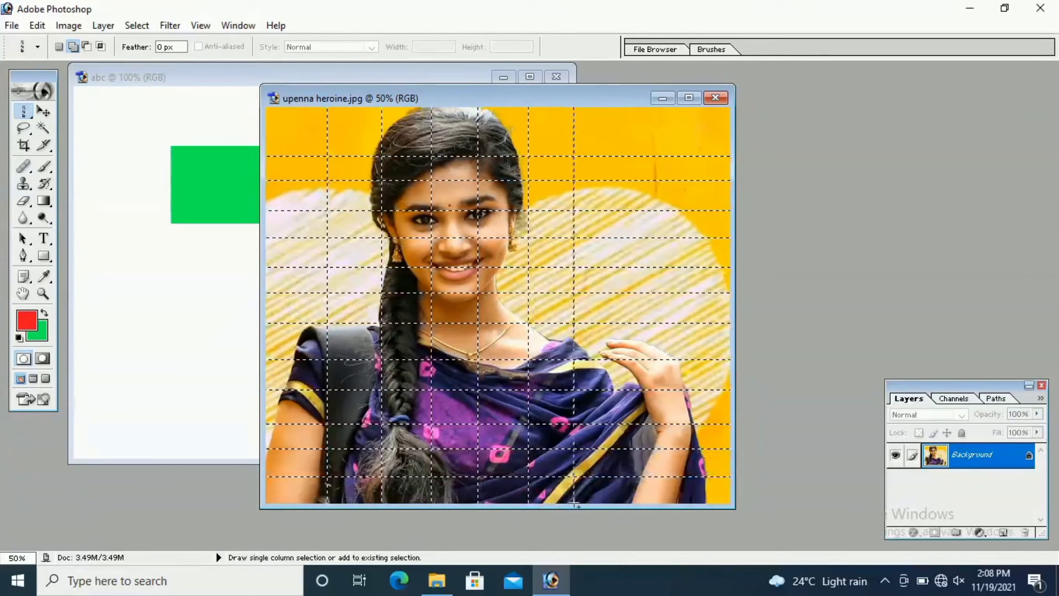
left_click(618, 502, "shift")
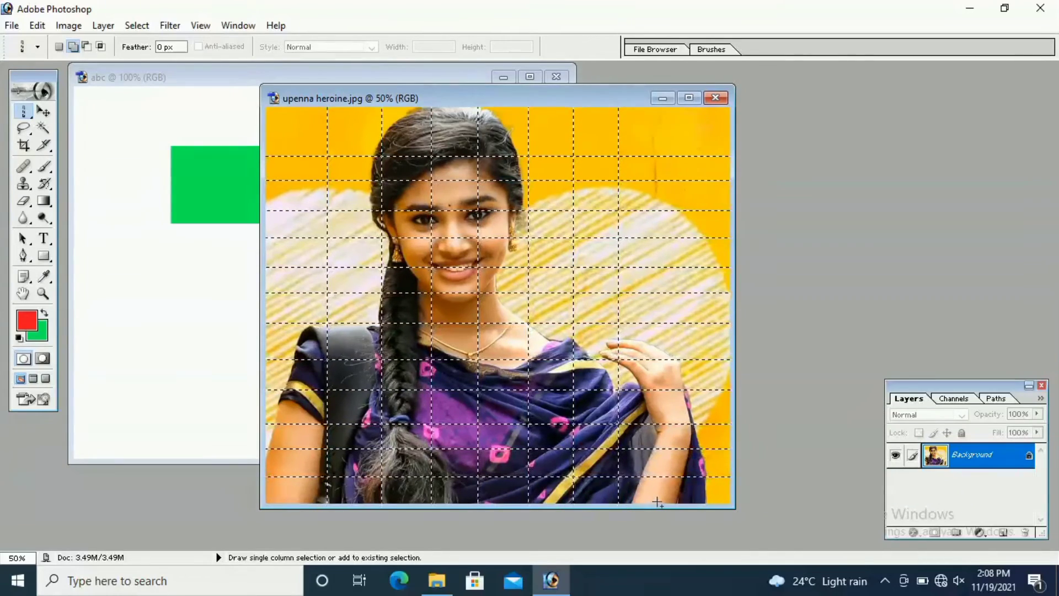
left_click(657, 502, "shift")
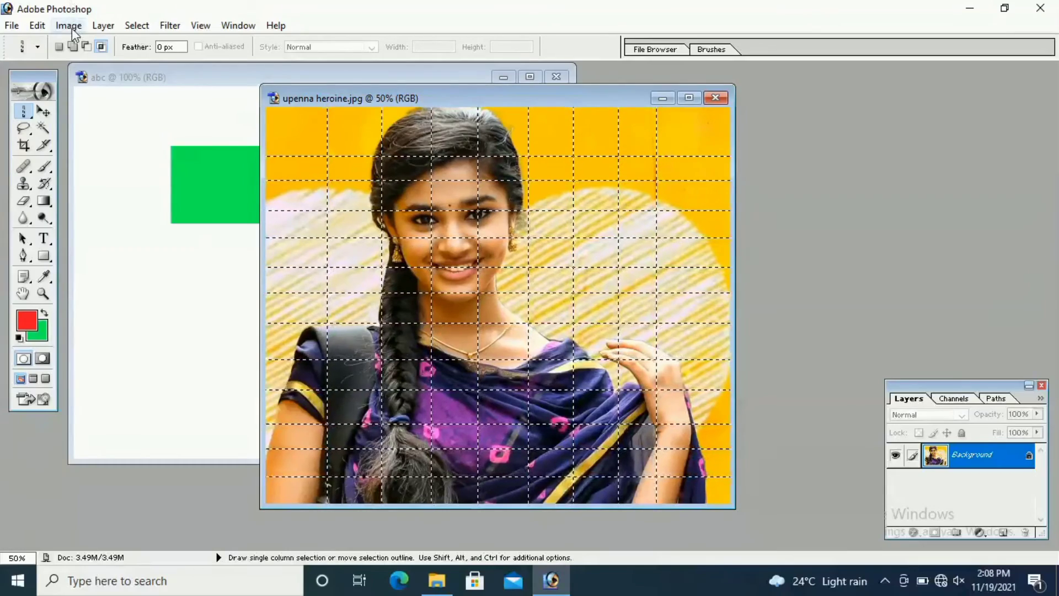
Fill the grid selection with the red Foreground Color in Normal mode at 100% opacity, and deselect it.
left_click(38, 25)
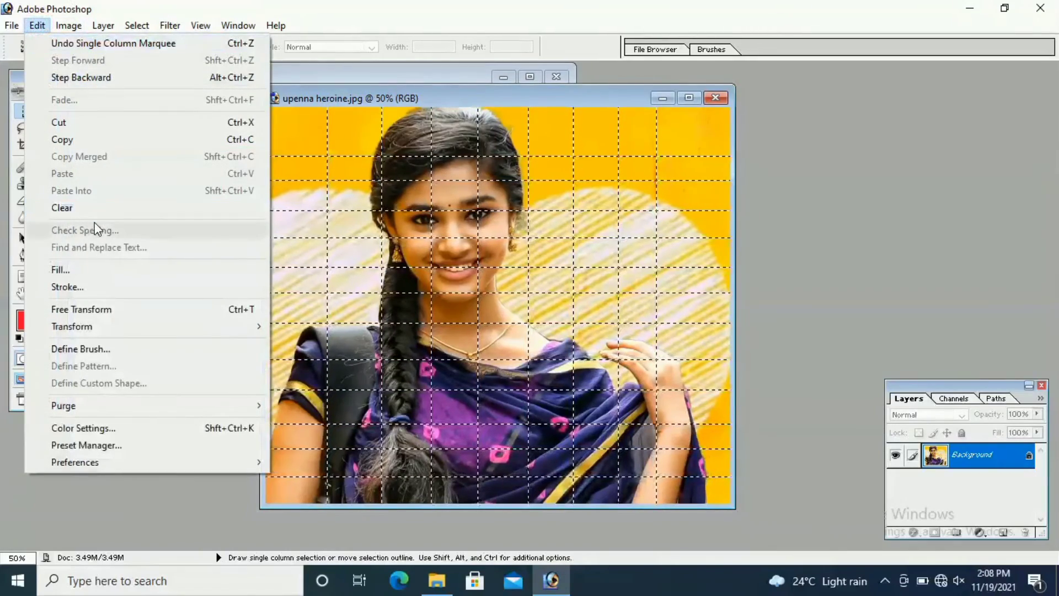
left_click(89, 271)
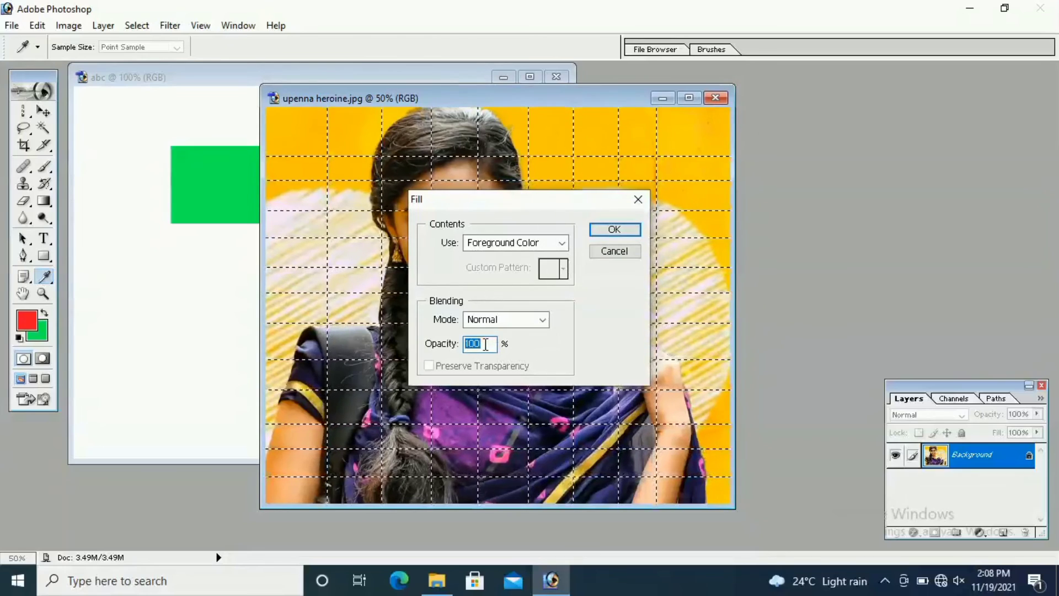
type("50")
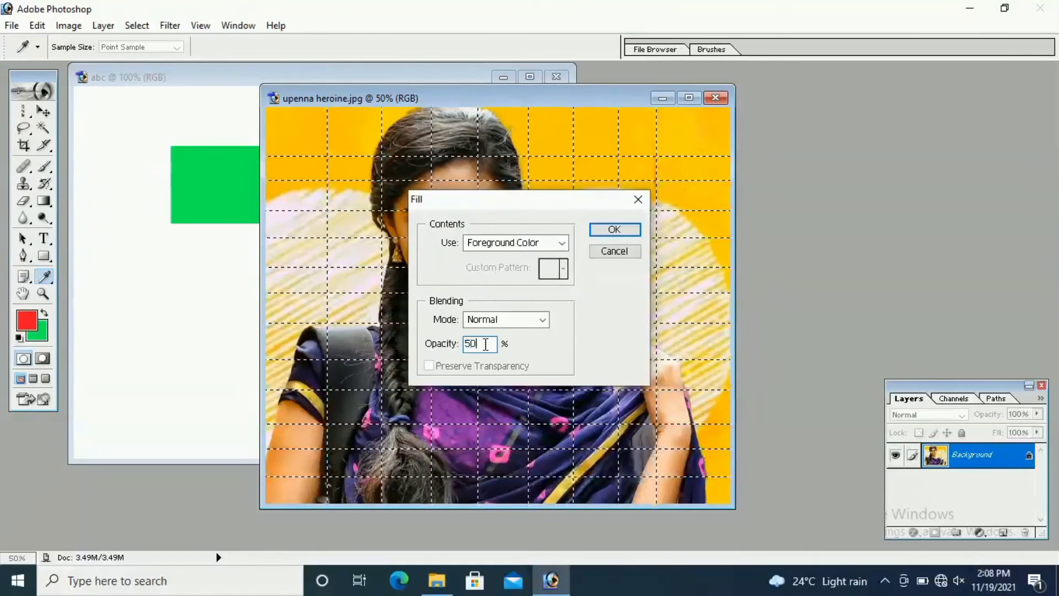
key("BackSpace")
key("BackSpace")
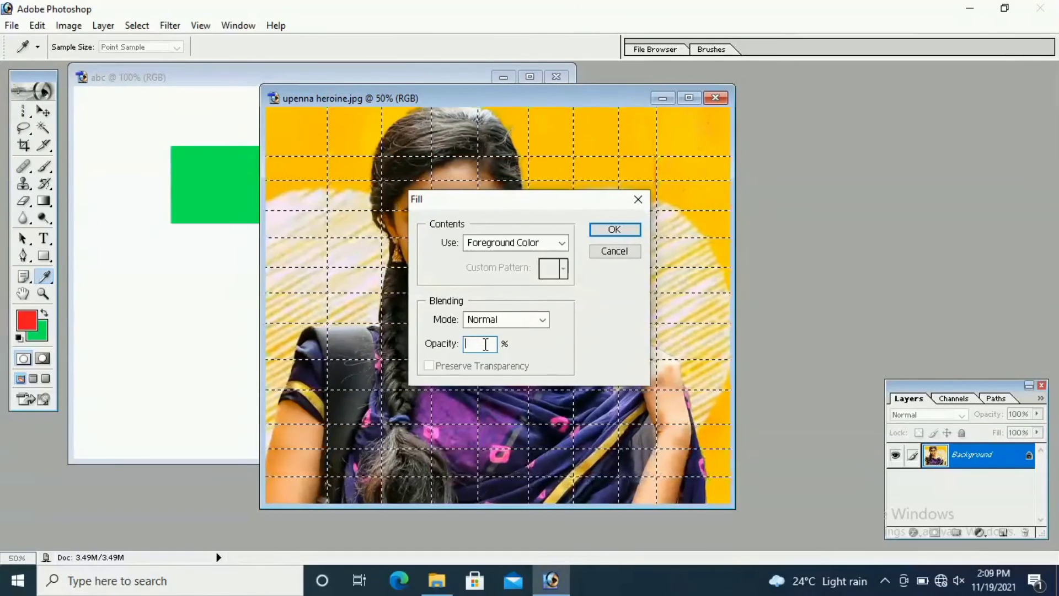
type("10")
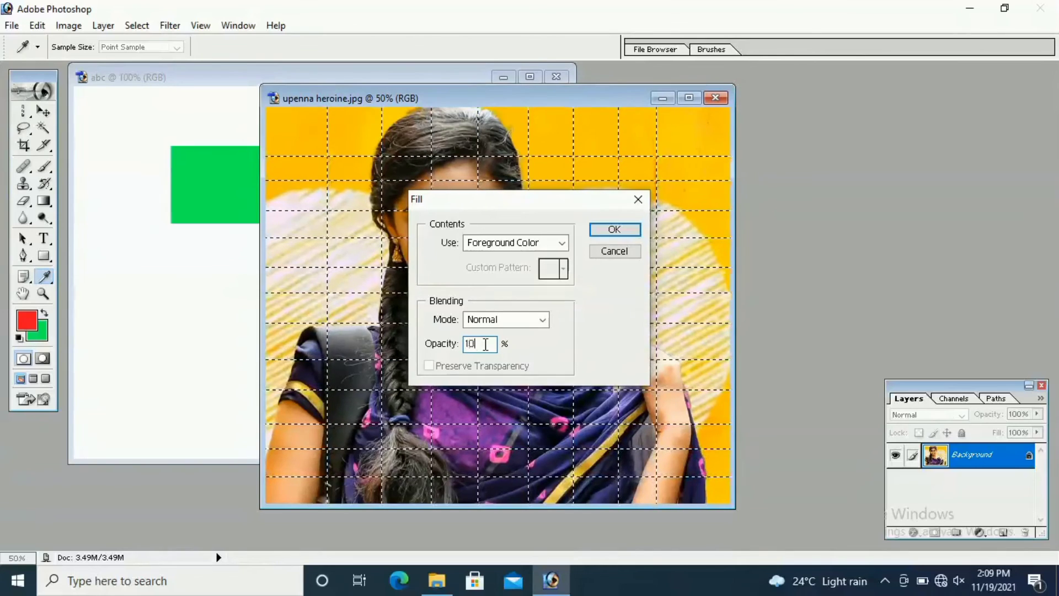
type("0")
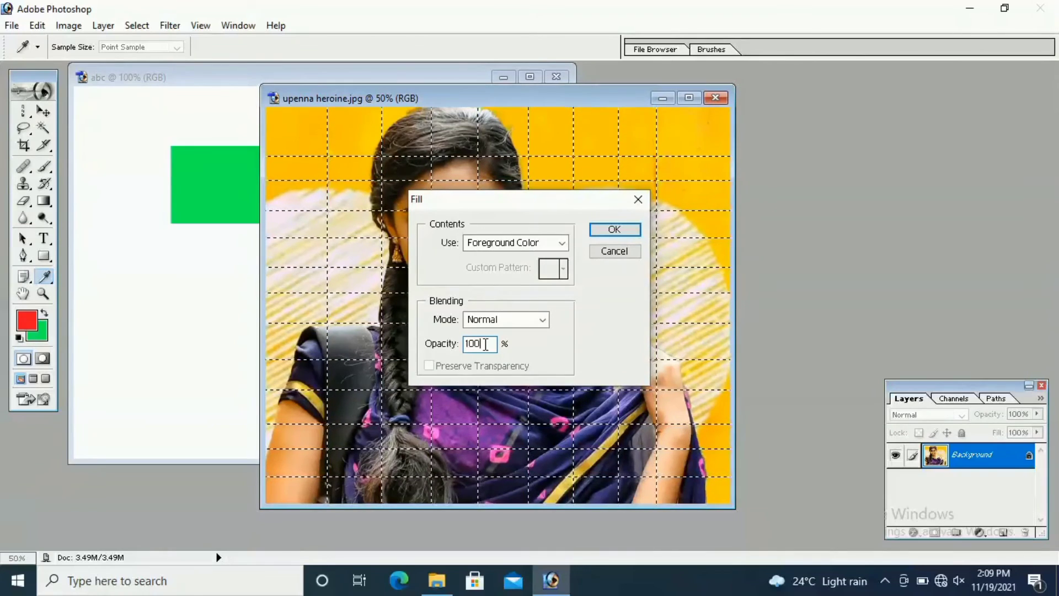
left_click(606, 230)
key("m")
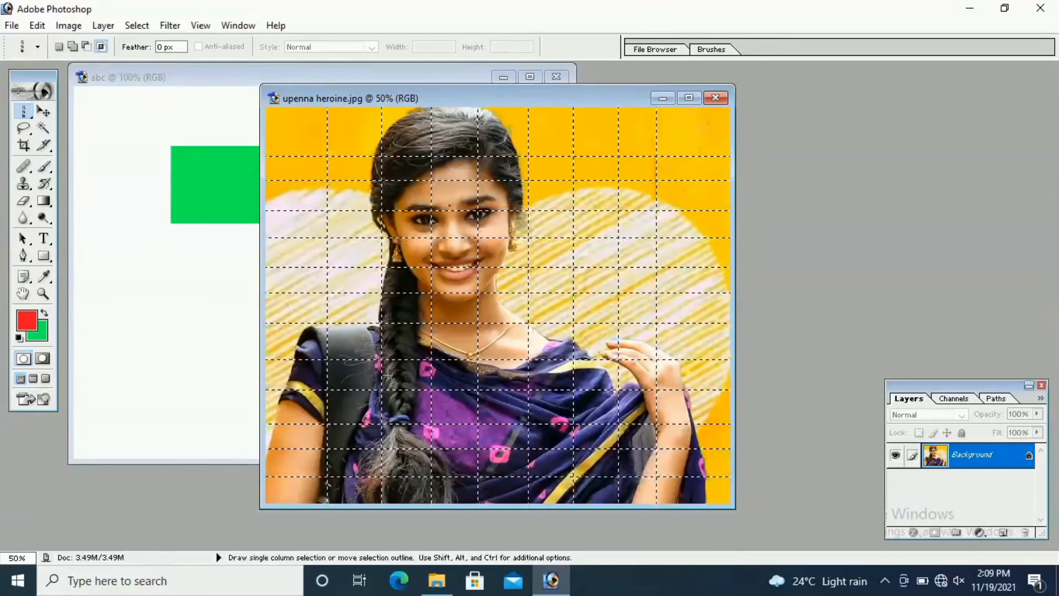
key("ctrl+d")
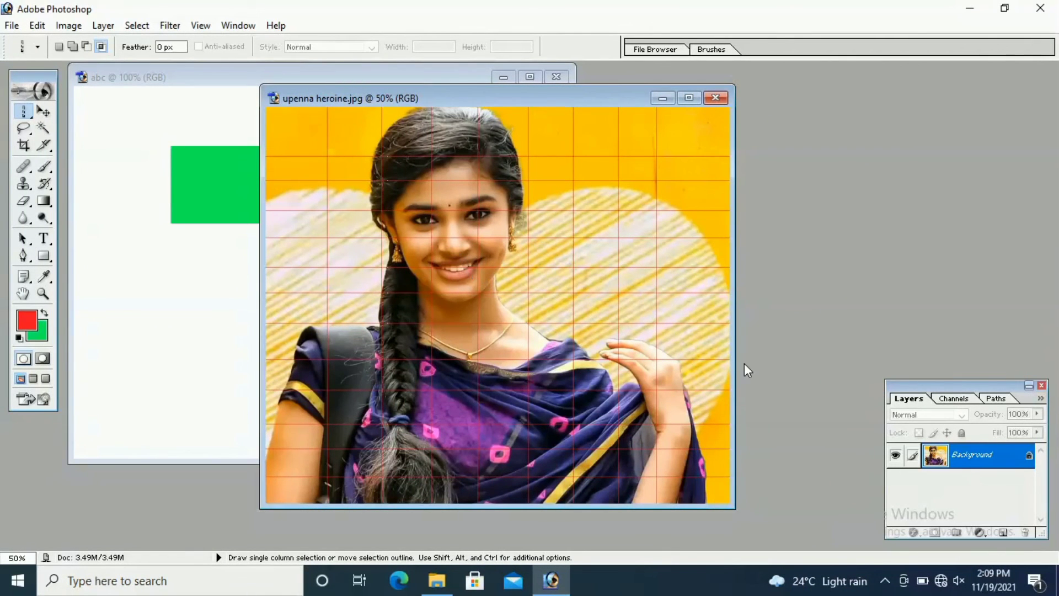
left_click(884, 580)
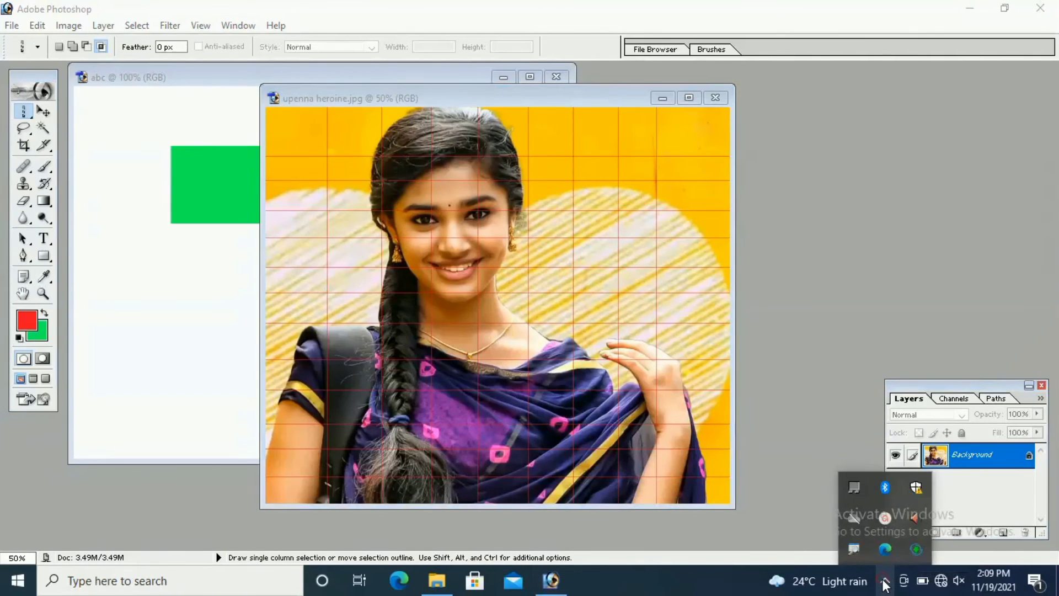
left_click(882, 520)
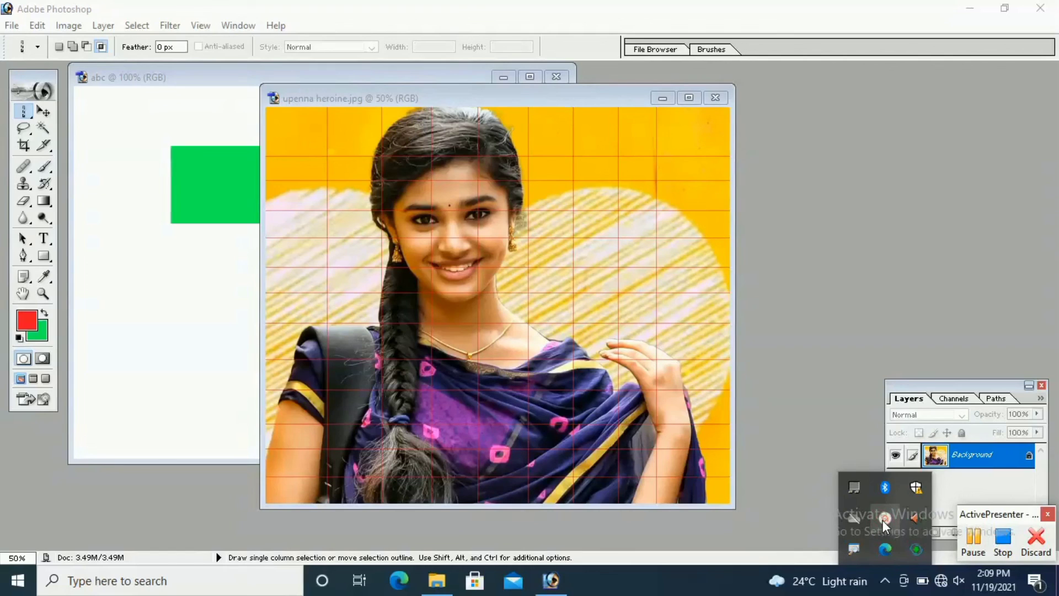